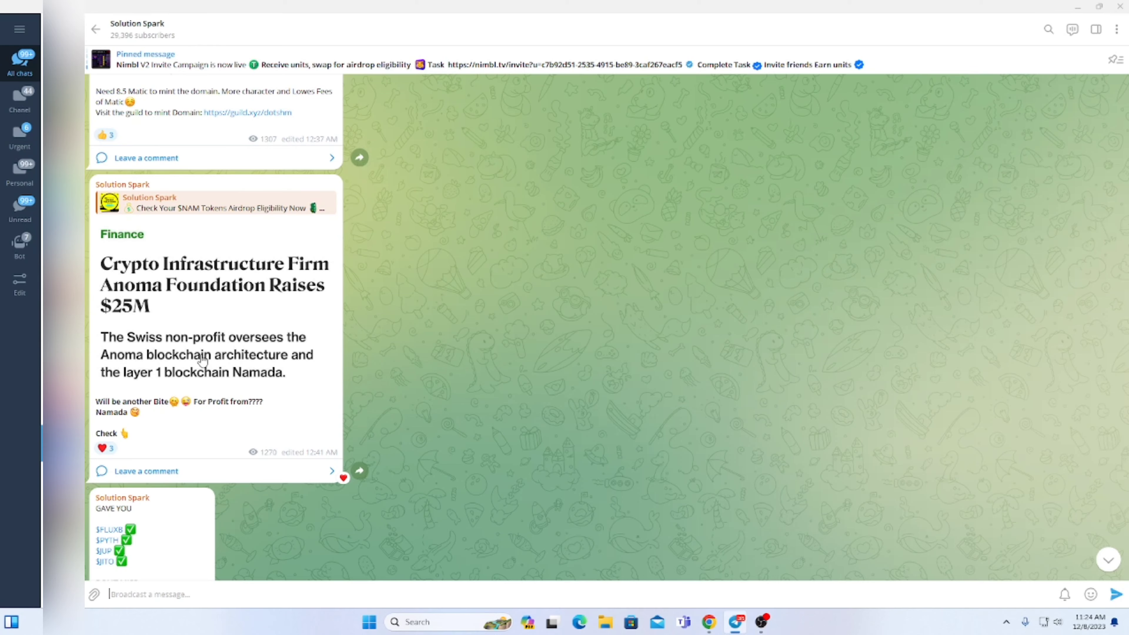
# Find the $NAM airdrop eligibility post in the Telegram channel, copy its link and switch to the Namada RPGF Drop page in Chrome.
pyautogui.click(195, 203)
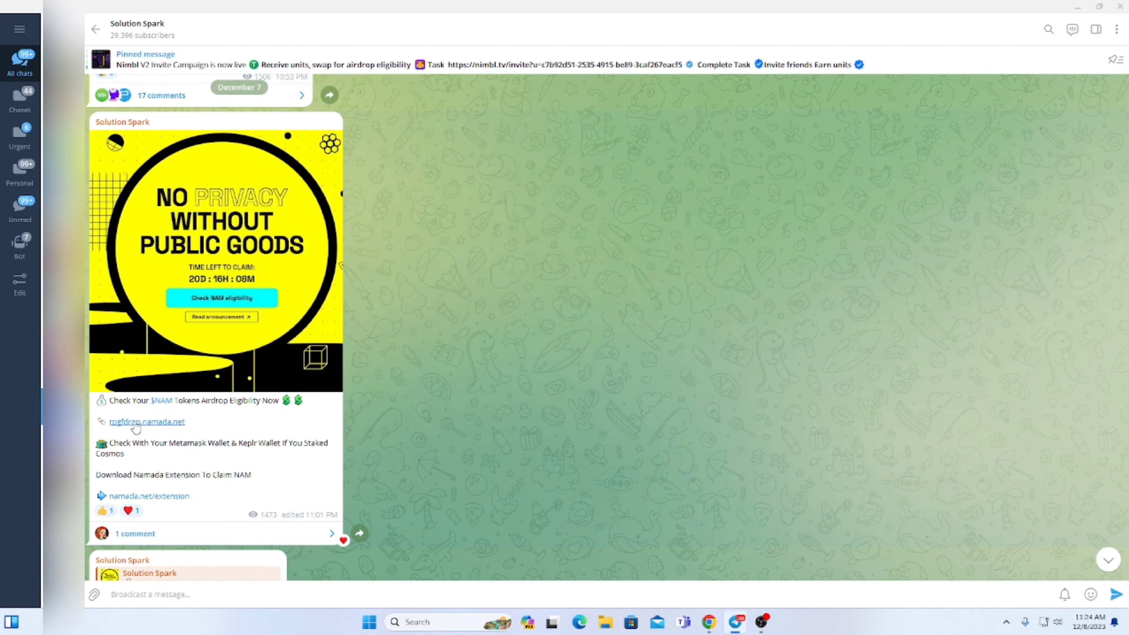
pyautogui.rightClick(135, 423)
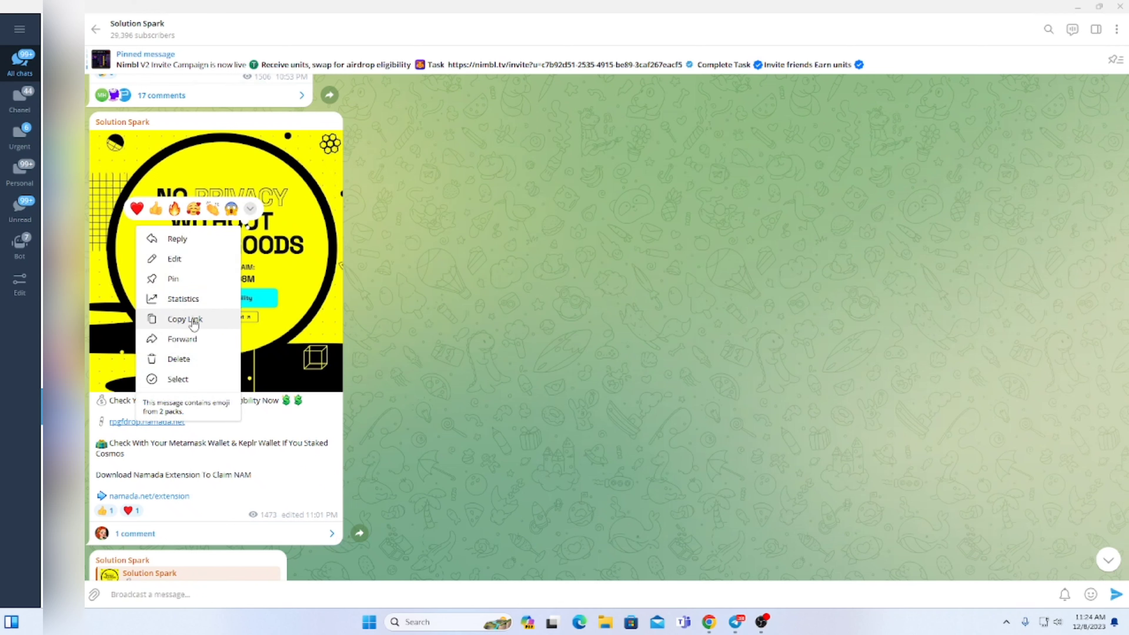
pyautogui.click(179, 318)
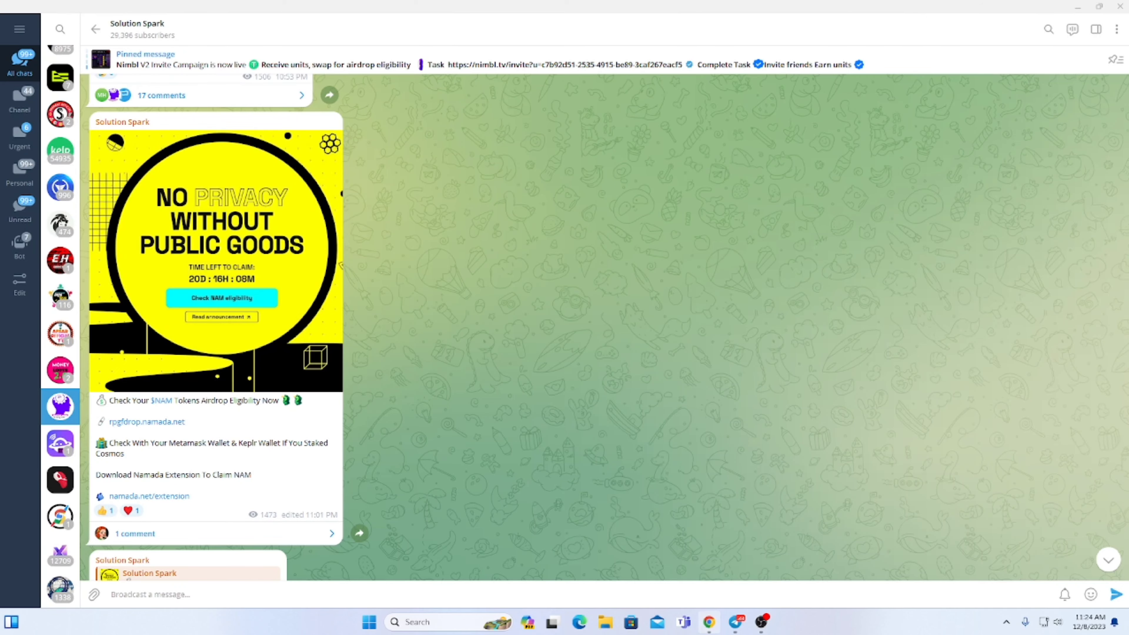
pyautogui.click(708, 622)
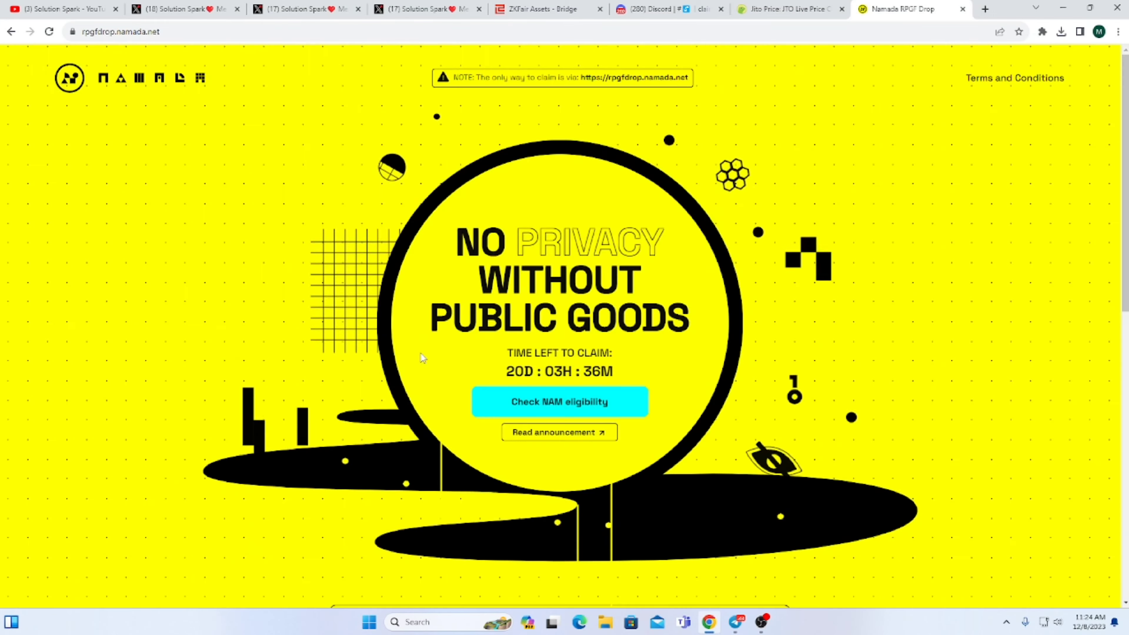
# Start the NAM eligibility check, accept the Terms and Conditions and choose Ethereum Wallet as the checking method.
pyautogui.click(539, 414)
pyautogui.click(447, 447)
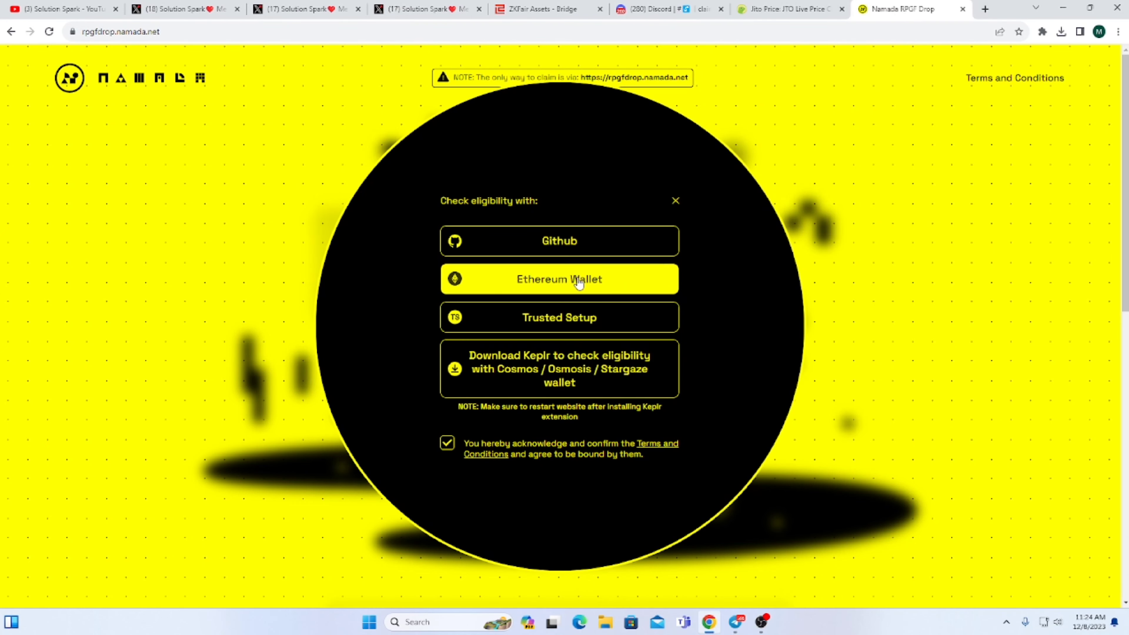
pyautogui.click(526, 292)
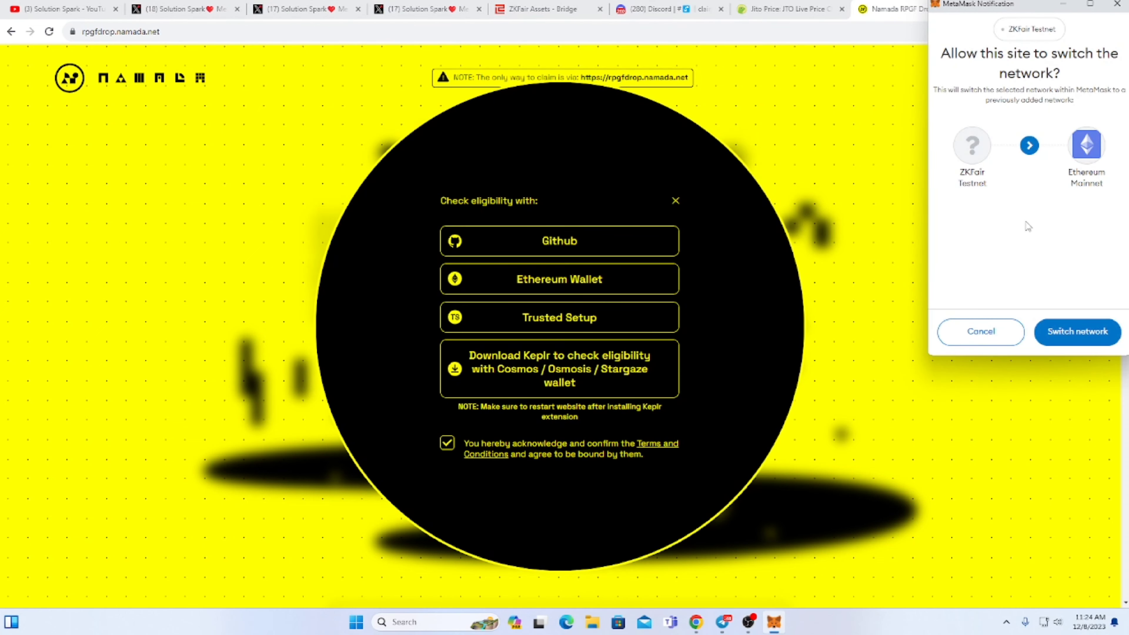
# Approve the MetaMask switch to Ethereum Mainnet and connect Account 2 to the Namada site.
pyautogui.click(1054, 331)
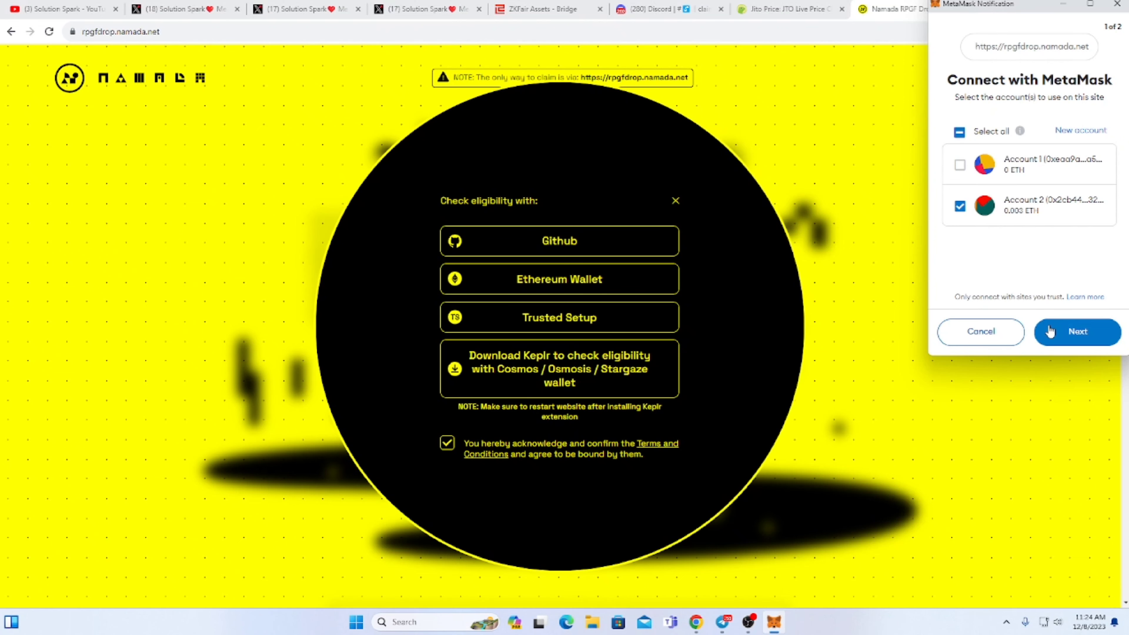
pyautogui.click(1050, 332)
pyautogui.click(1051, 331)
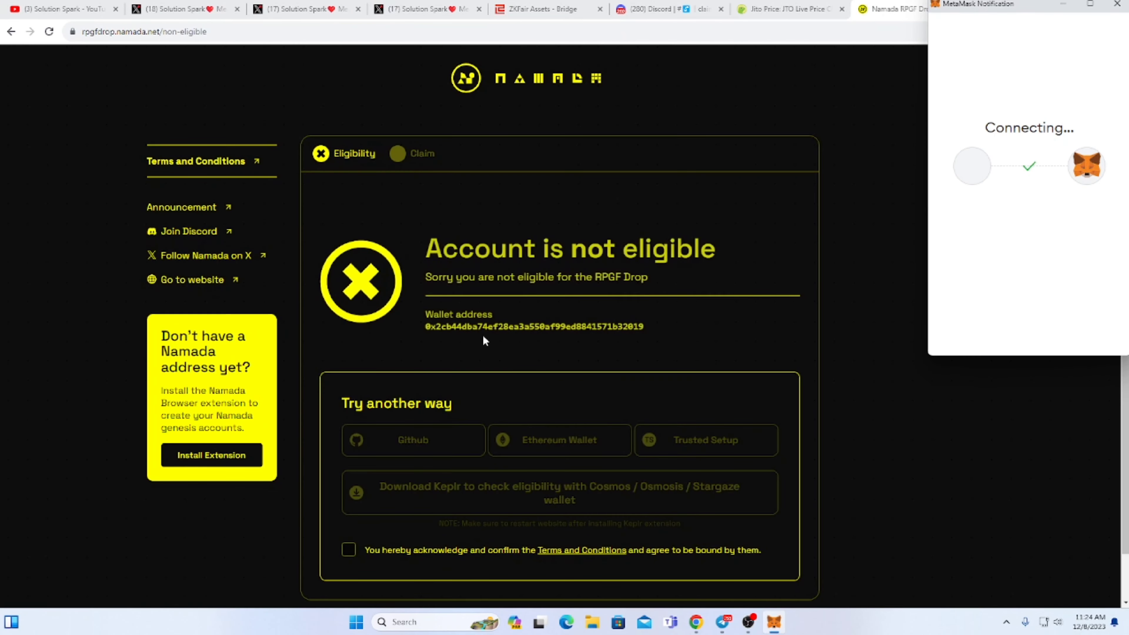
# Examine the wallet's eligibility result, return to the start of the check and highlight the time left to claim.
pyautogui.moveTo(651, 327); pyautogui.dragTo(457, 276)
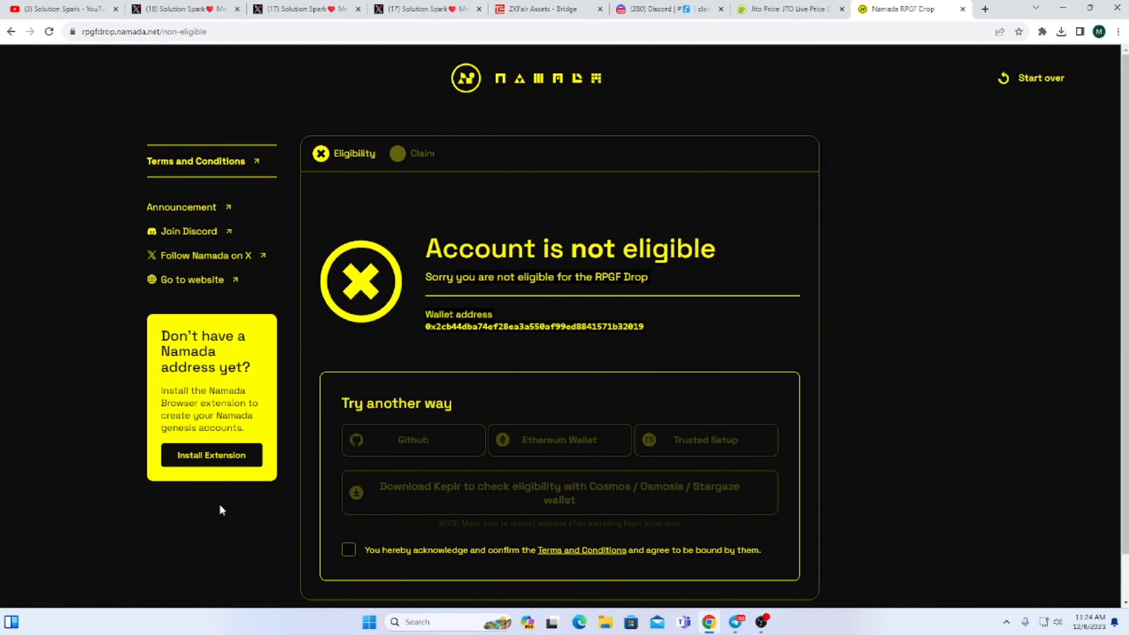
pyautogui.click(1000, 79)
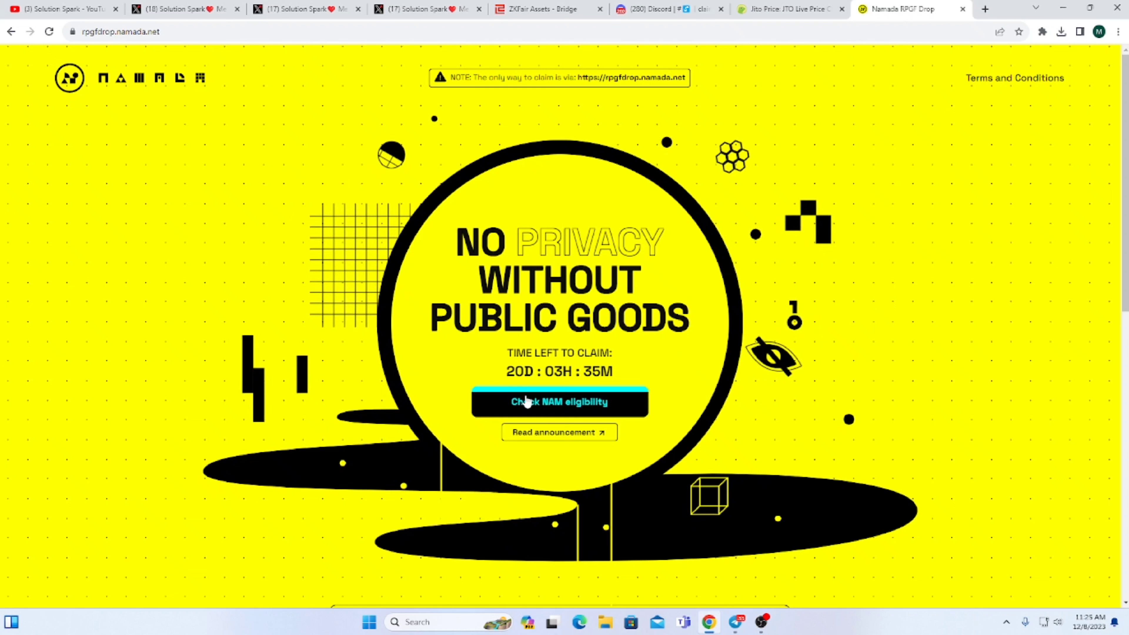
pyautogui.moveTo(618, 367); pyautogui.dragTo(499, 361)
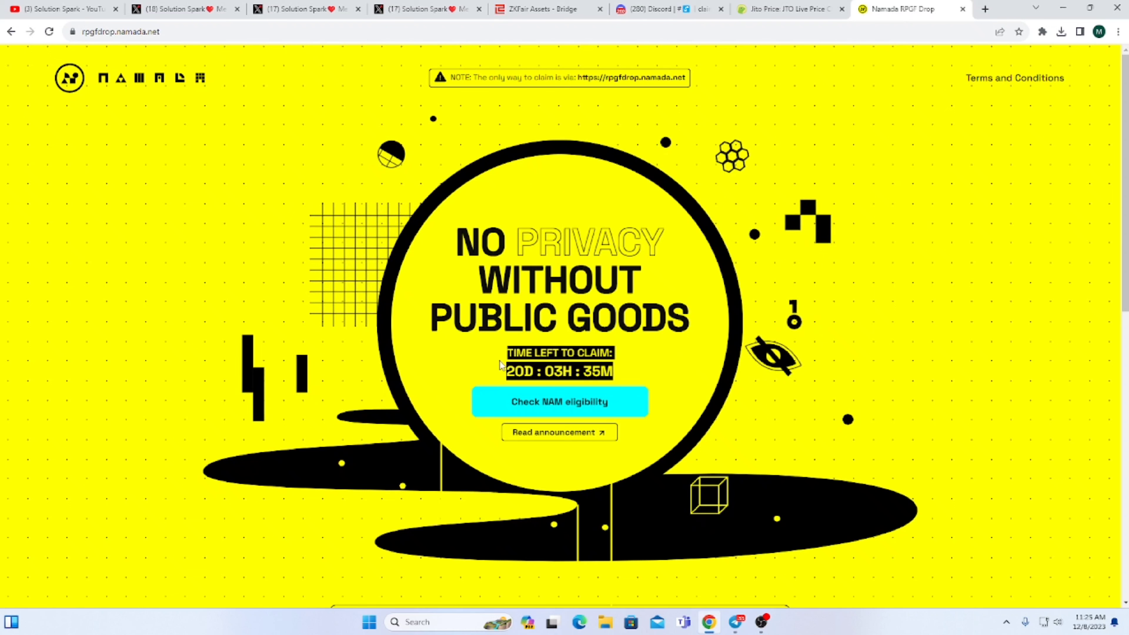
pyautogui.click(499, 361)
# Switch to Telegram and open the Twitter thread linked in the Morpho Labs airdrop post.
pyautogui.click(735, 621)
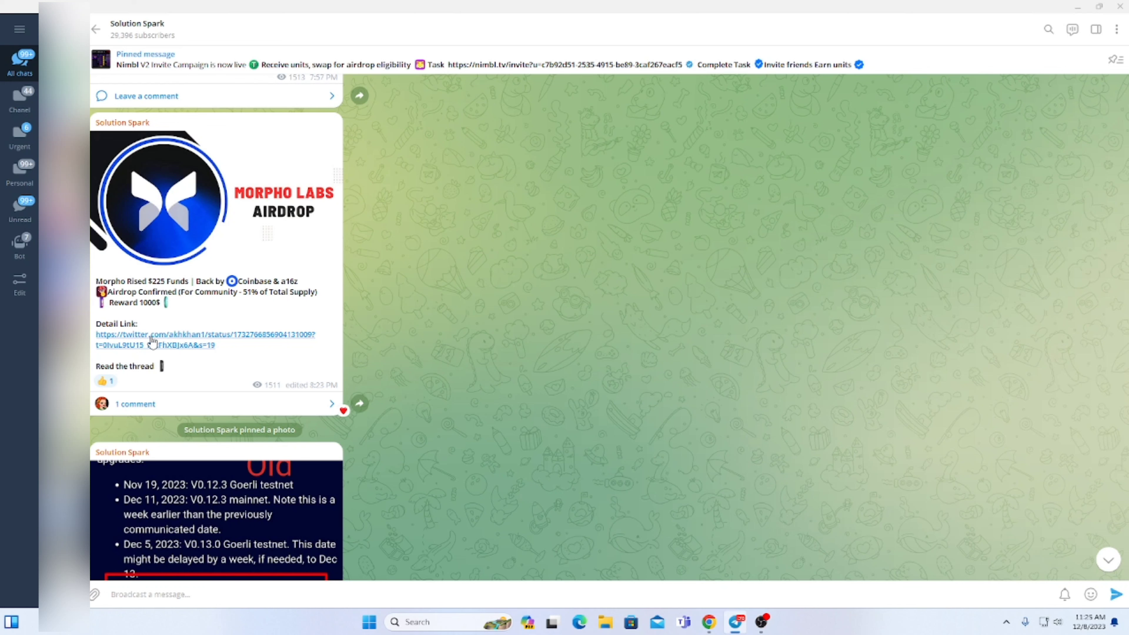
pyautogui.click(185, 336)
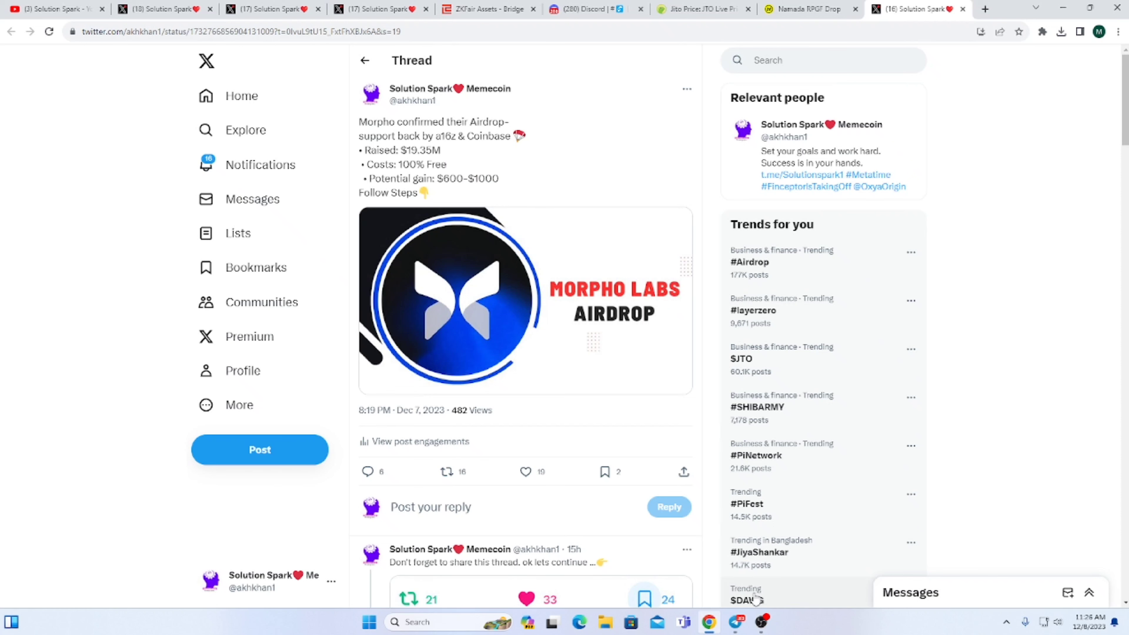
pyautogui.click(736, 622)
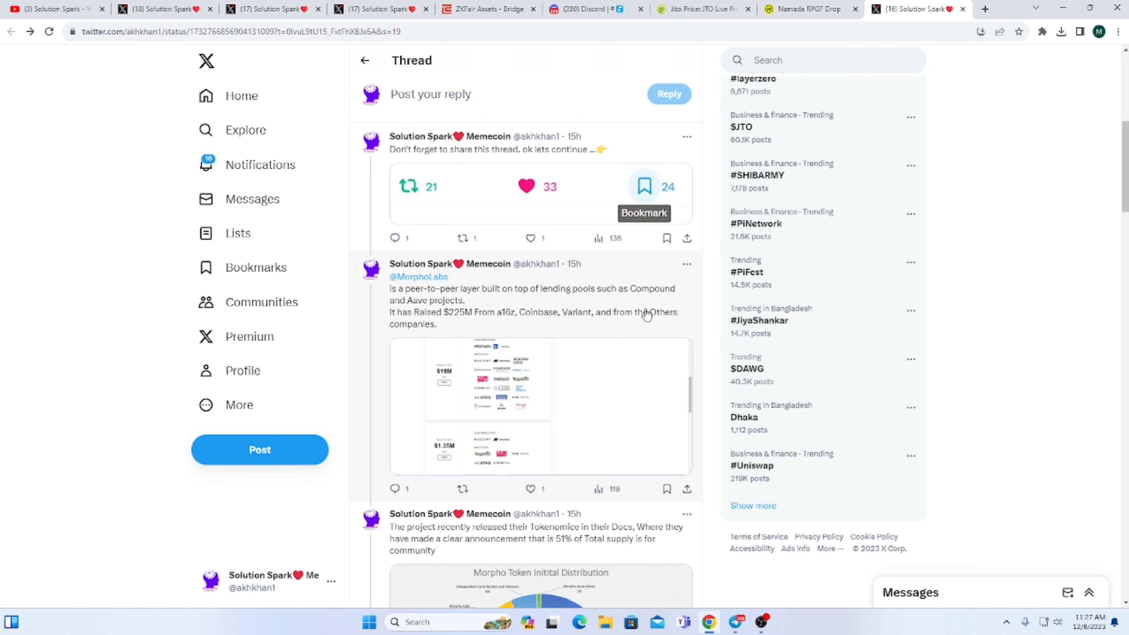
# Review the Morpho thread and its token distribution chart, then open the goerlifaucet.com link and select the wallet address field.
pyautogui.scroll(-5, 647, 315)
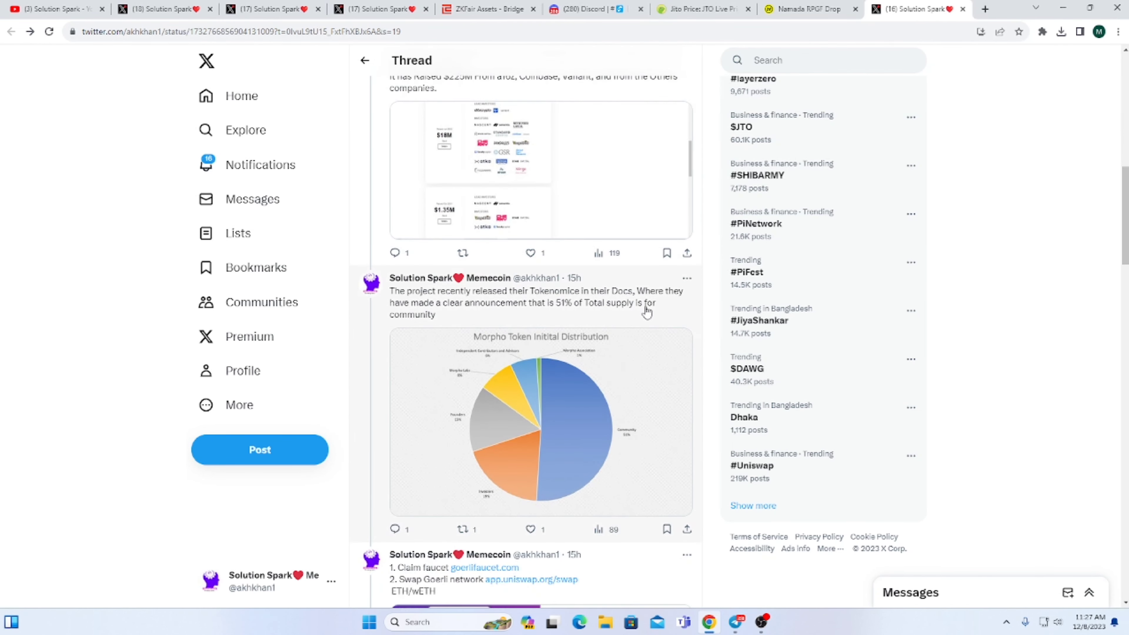
pyautogui.scroll(-1, 647, 311)
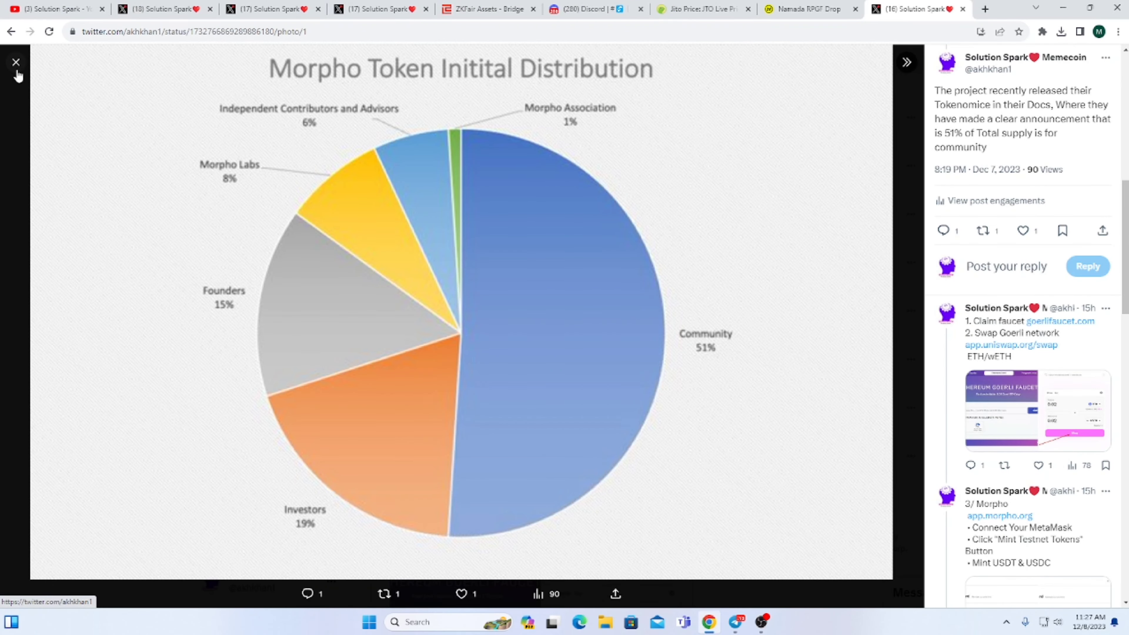
pyautogui.click(15, 71)
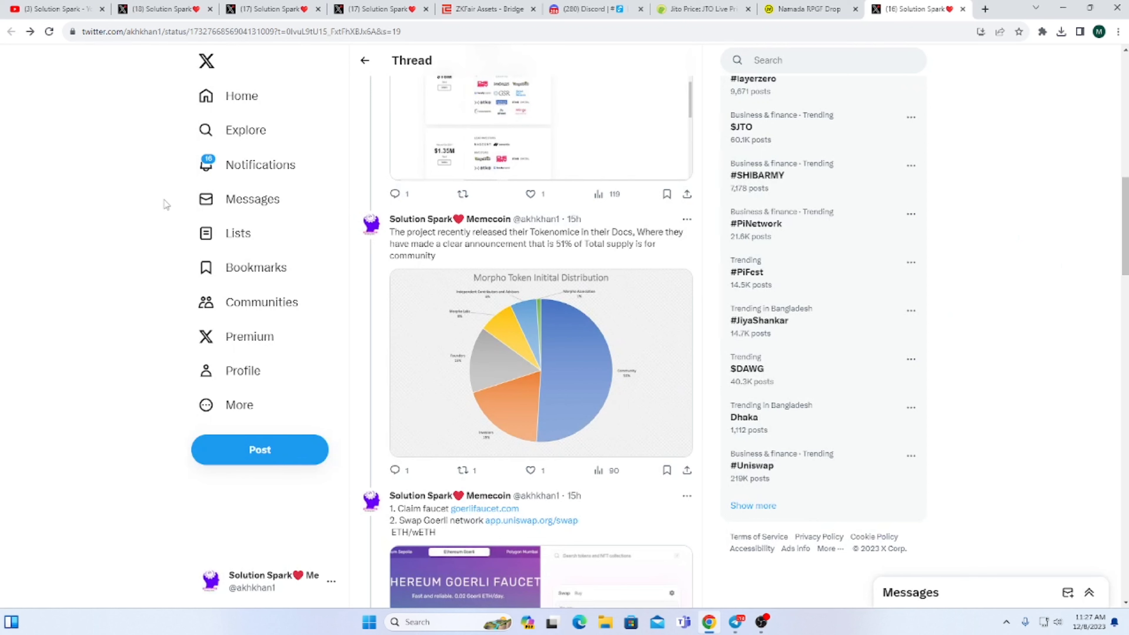
pyautogui.scroll(-1, 379, 320)
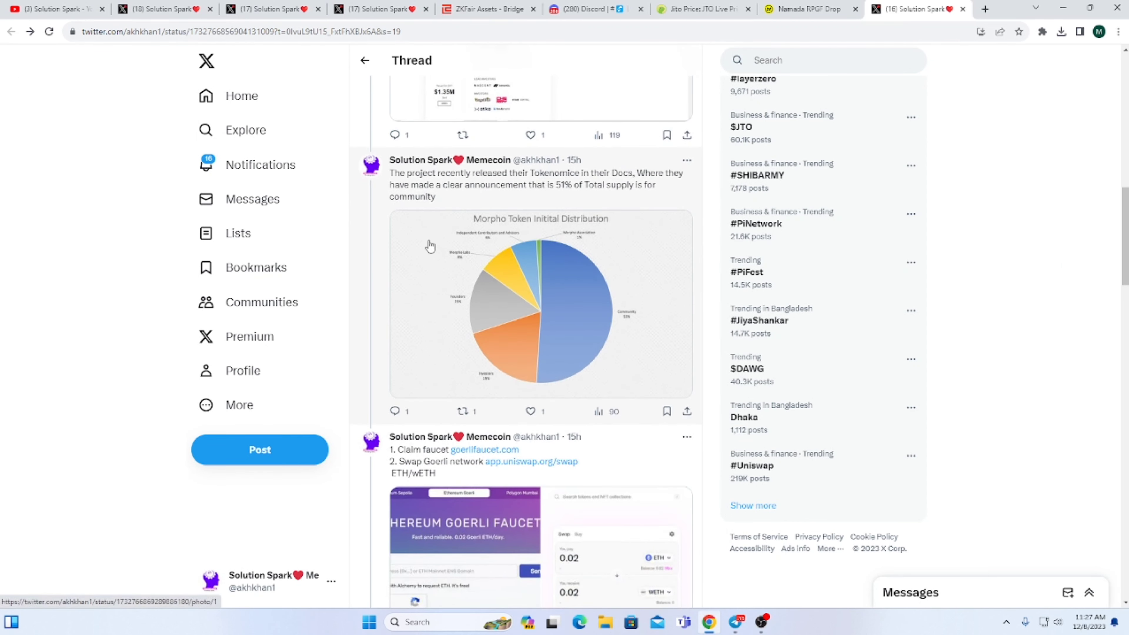
pyautogui.scroll(-1, 478, 384)
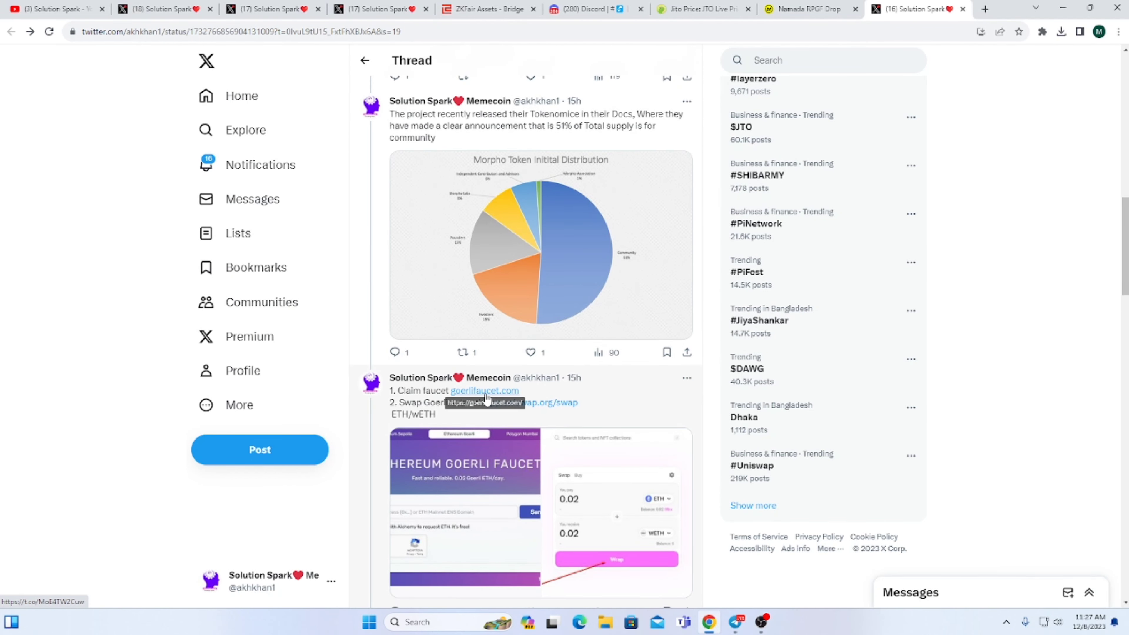
pyautogui.click(486, 394)
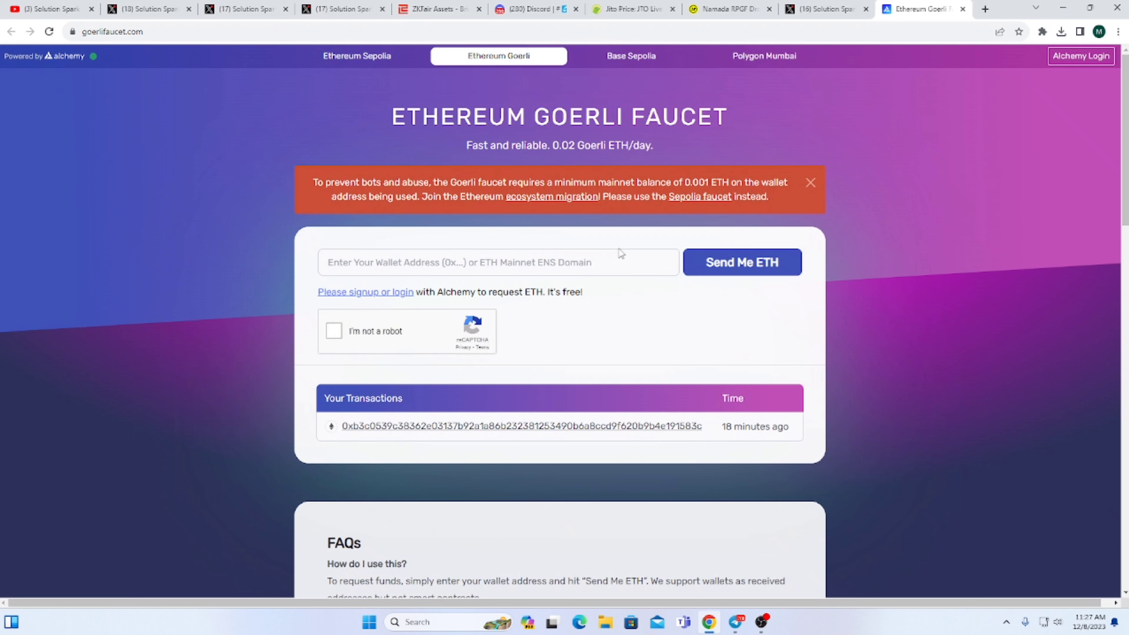
pyautogui.click(593, 265)
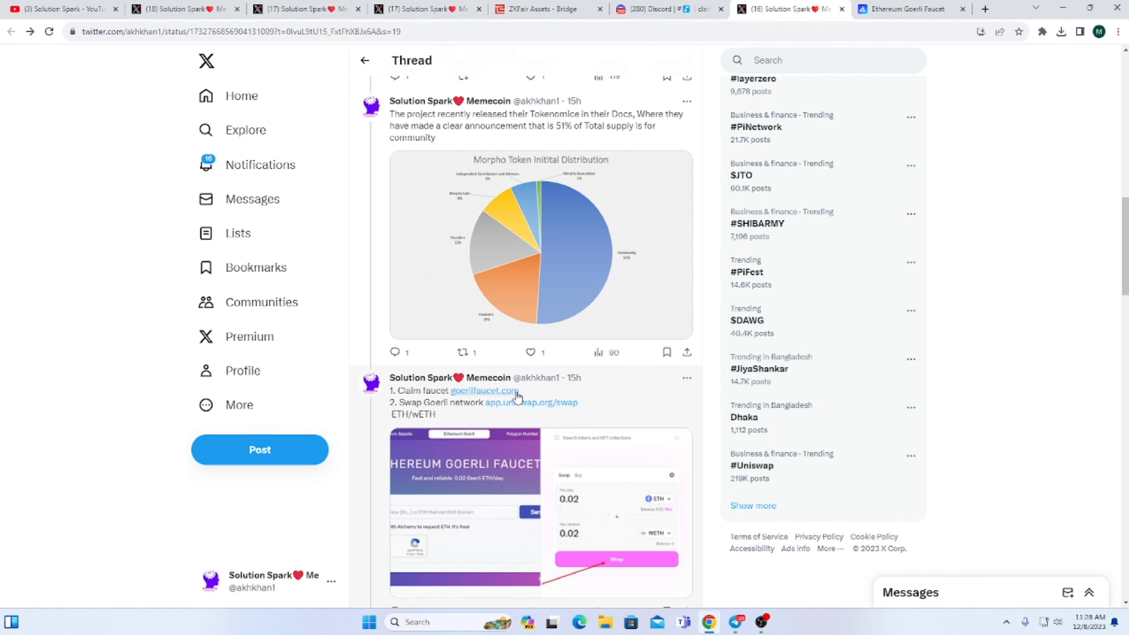
# Open the app.uniswap.org/swap link from the Morpho thread and switch the MetaMask network to Goerli.
pyautogui.click(521, 403)
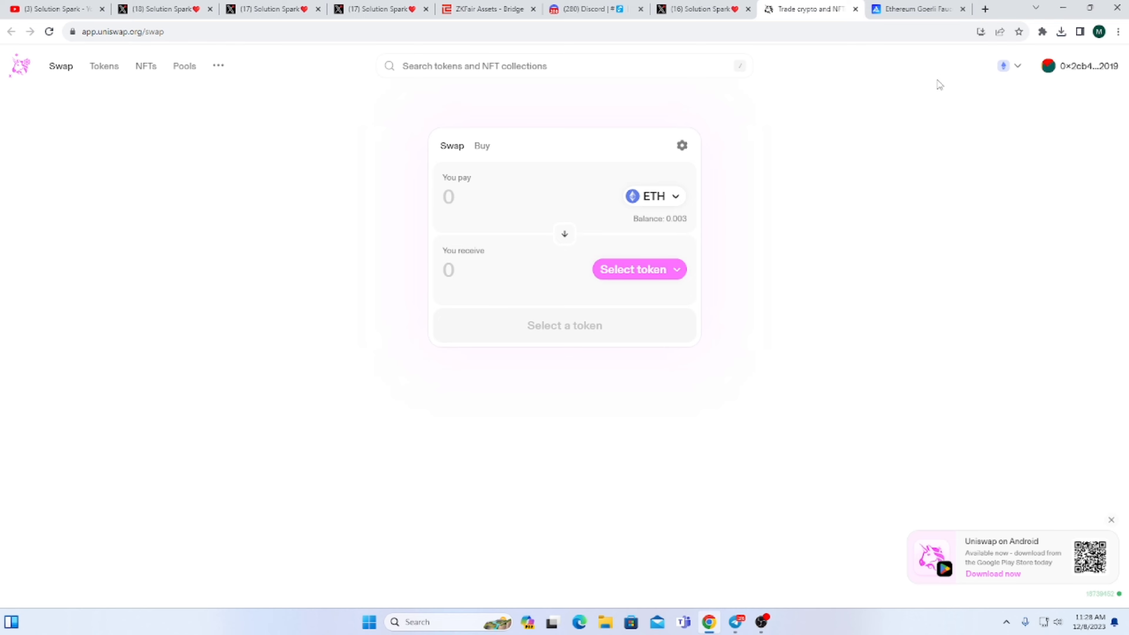
pyautogui.click(1043, 32)
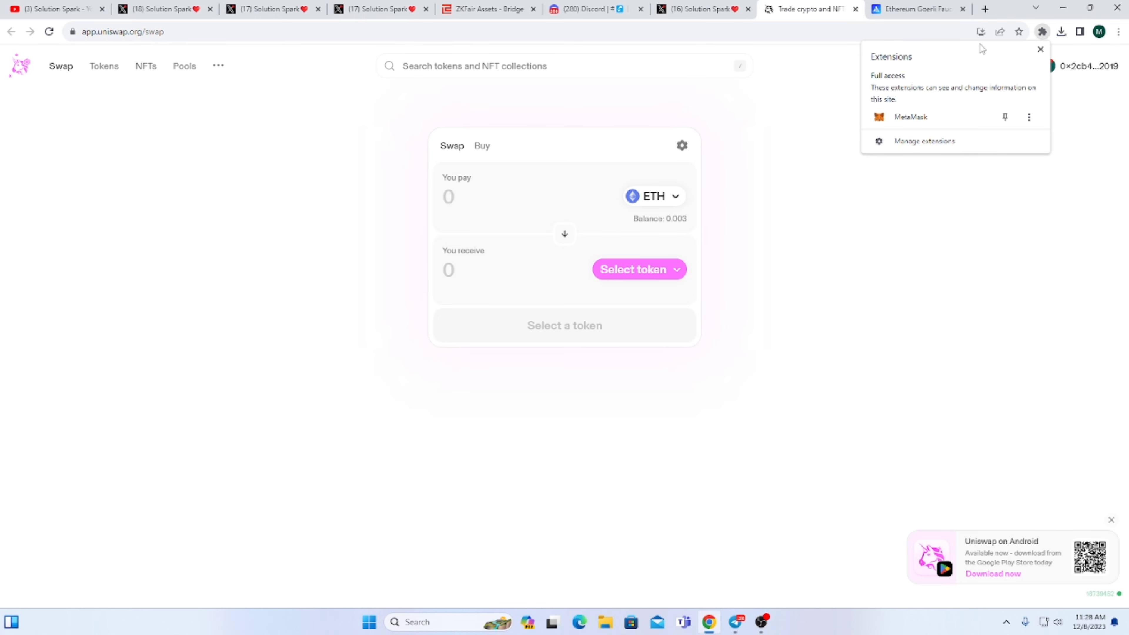
pyautogui.click(911, 117)
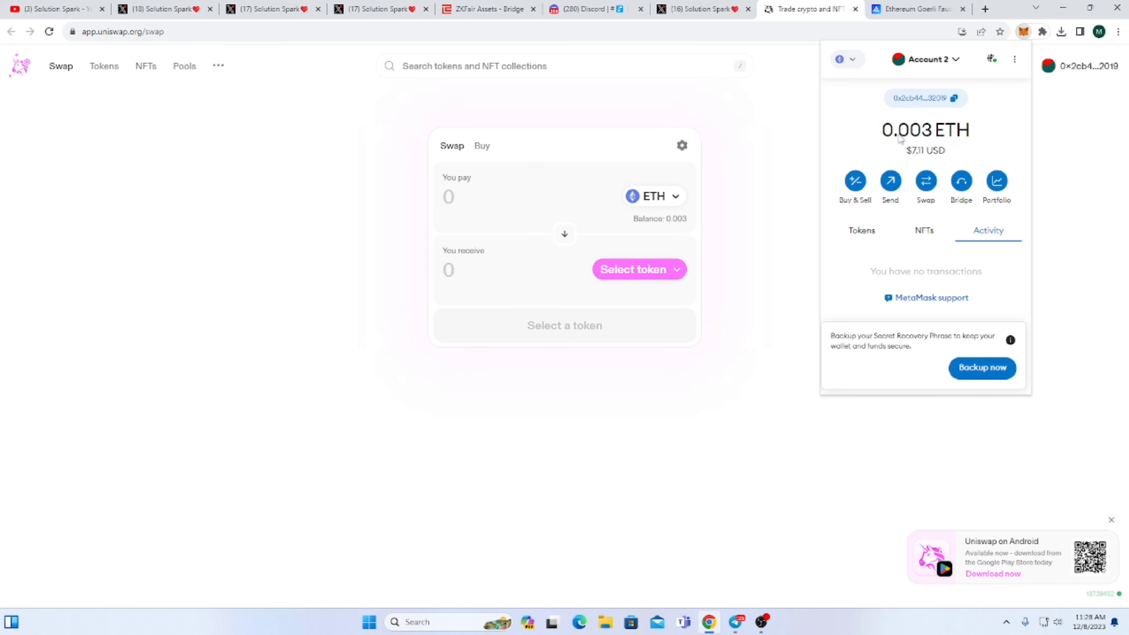
pyautogui.click(852, 58)
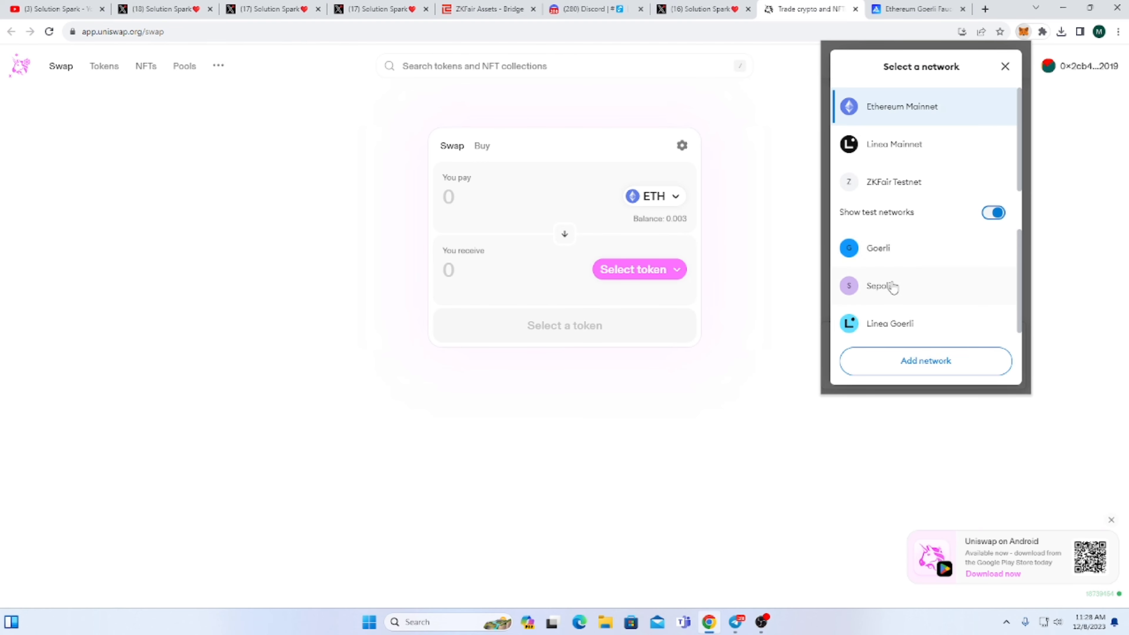
pyautogui.click(897, 258)
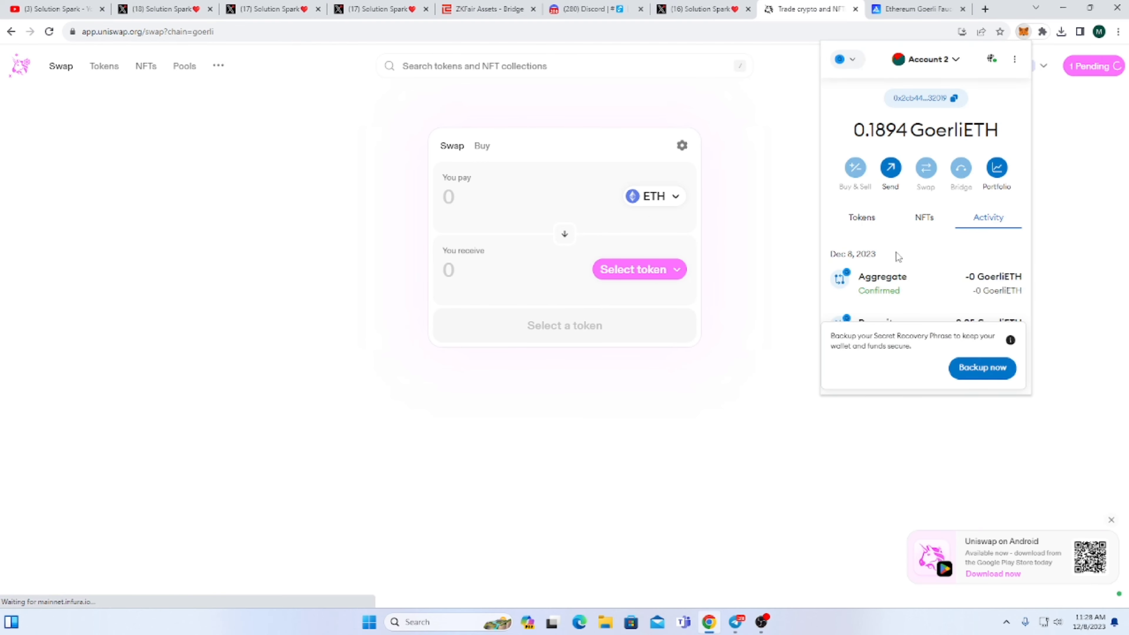
pyautogui.click(795, 257)
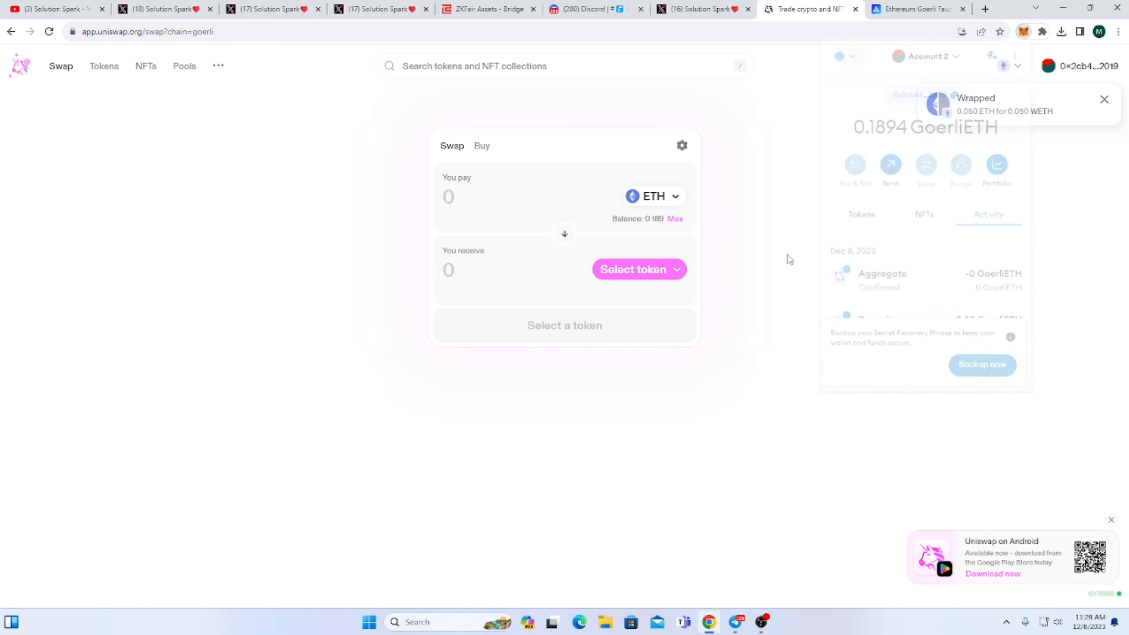
# Wrap 0.05 ETH into WETH on Uniswap and confirm the transaction in MetaMask.
pyautogui.click(622, 271)
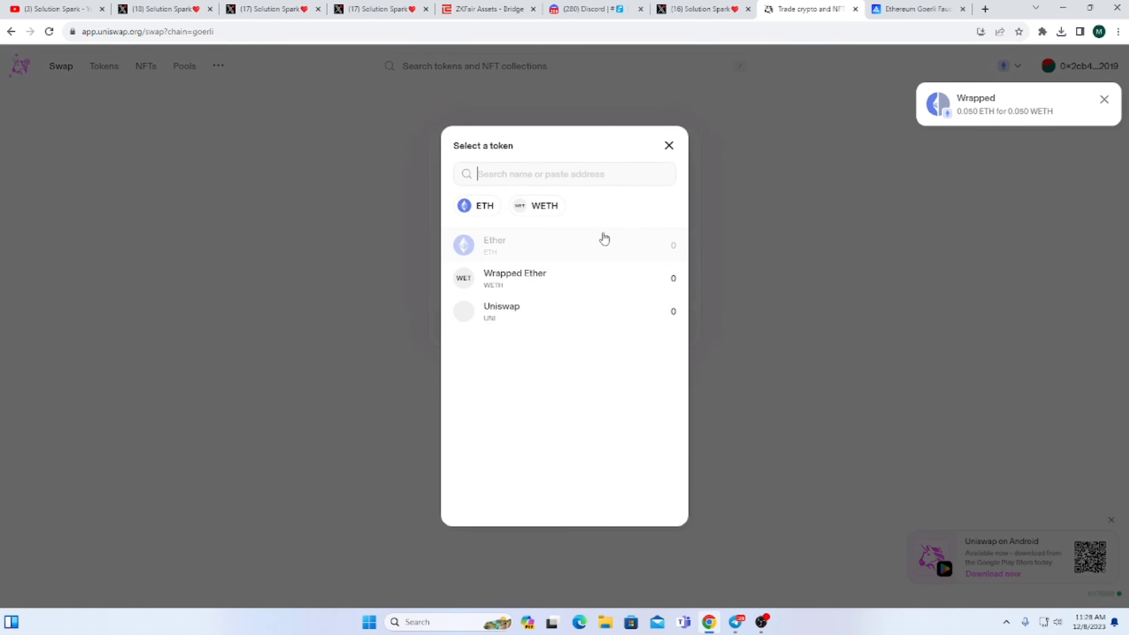
pyautogui.click(550, 207)
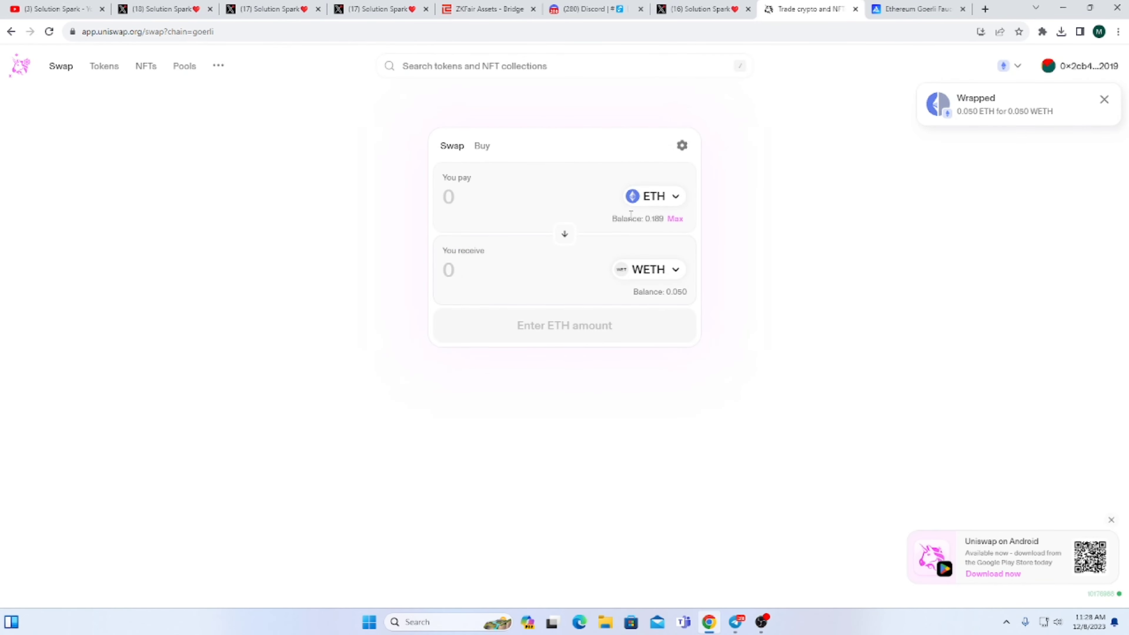
pyautogui.click(566, 195)
pyautogui.write('0.05')
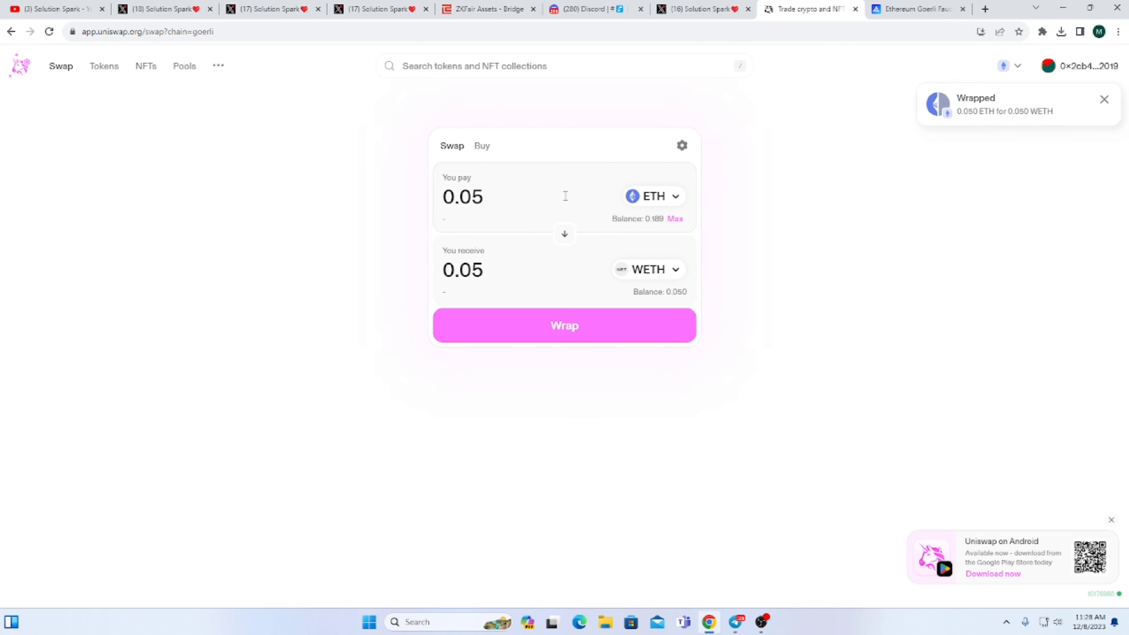
pyautogui.click(545, 307)
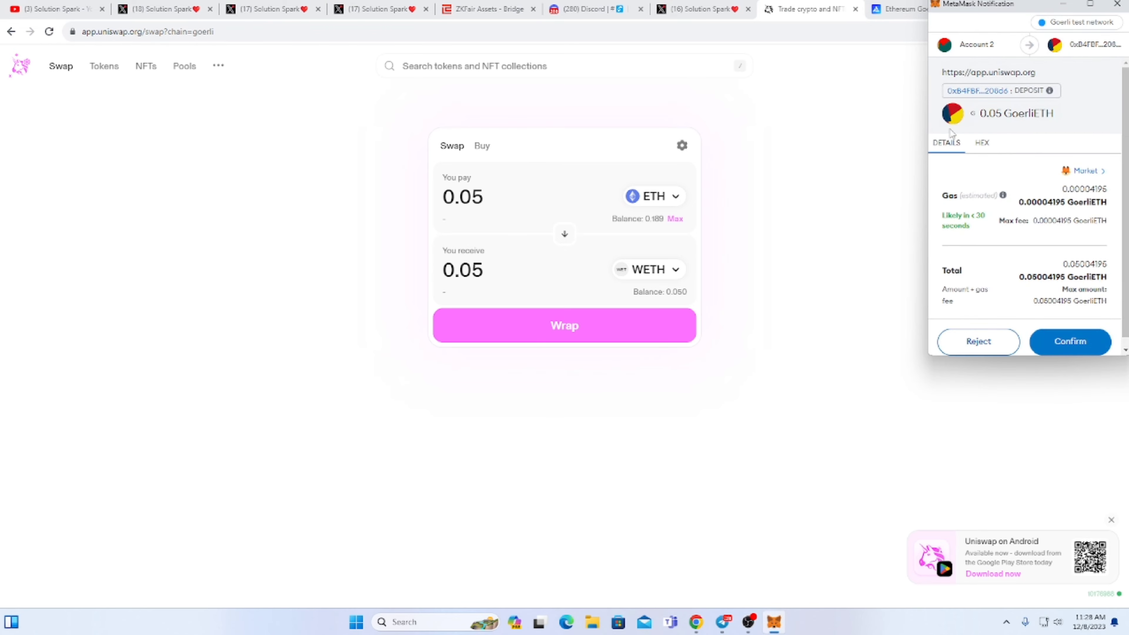
pyautogui.click(1081, 342)
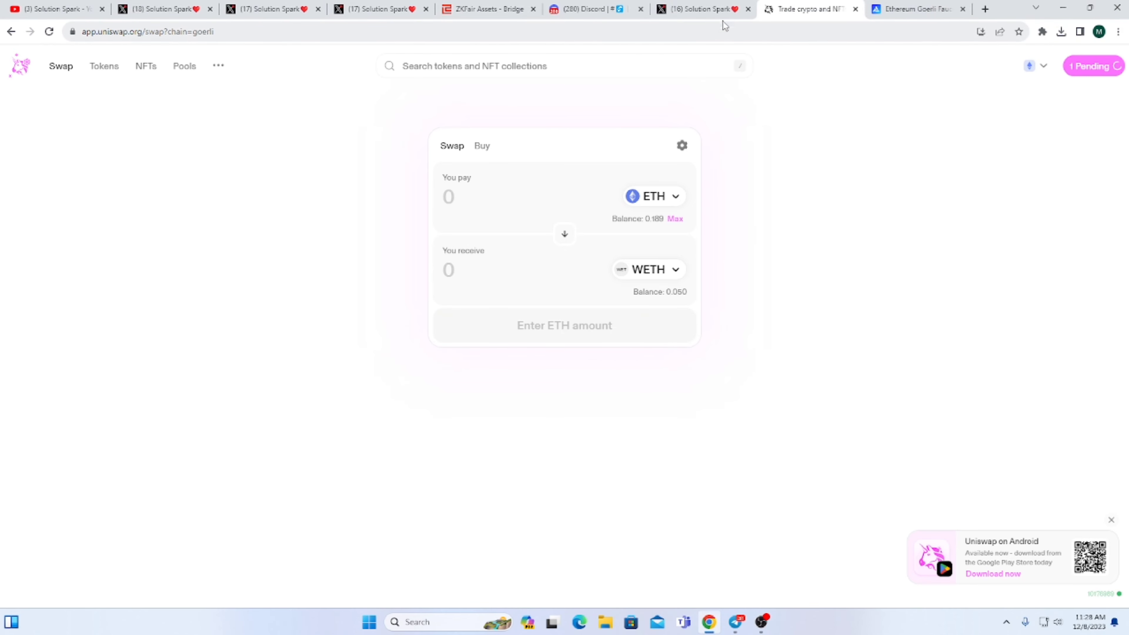
# Open the app.morpho.org link from the Morpho thread and connect the MetaMask wallet to the dashboard.
pyautogui.click(711, 10)
pyautogui.scroll(-5, 442, 429)
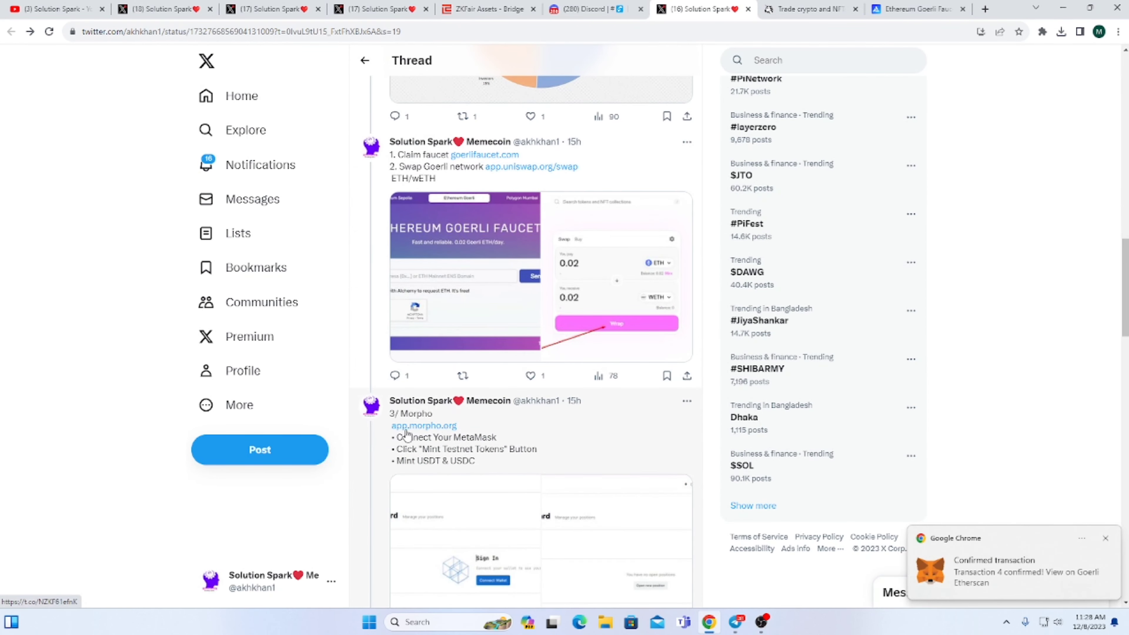
pyautogui.click(408, 427)
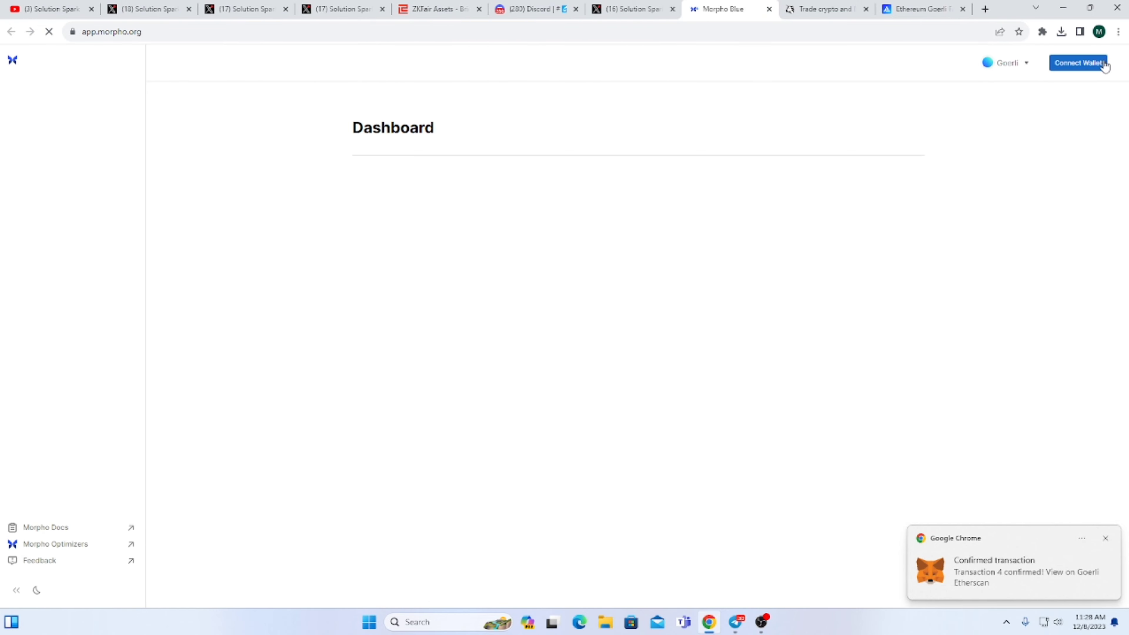
pyautogui.click(1078, 86)
pyautogui.click(842, 241)
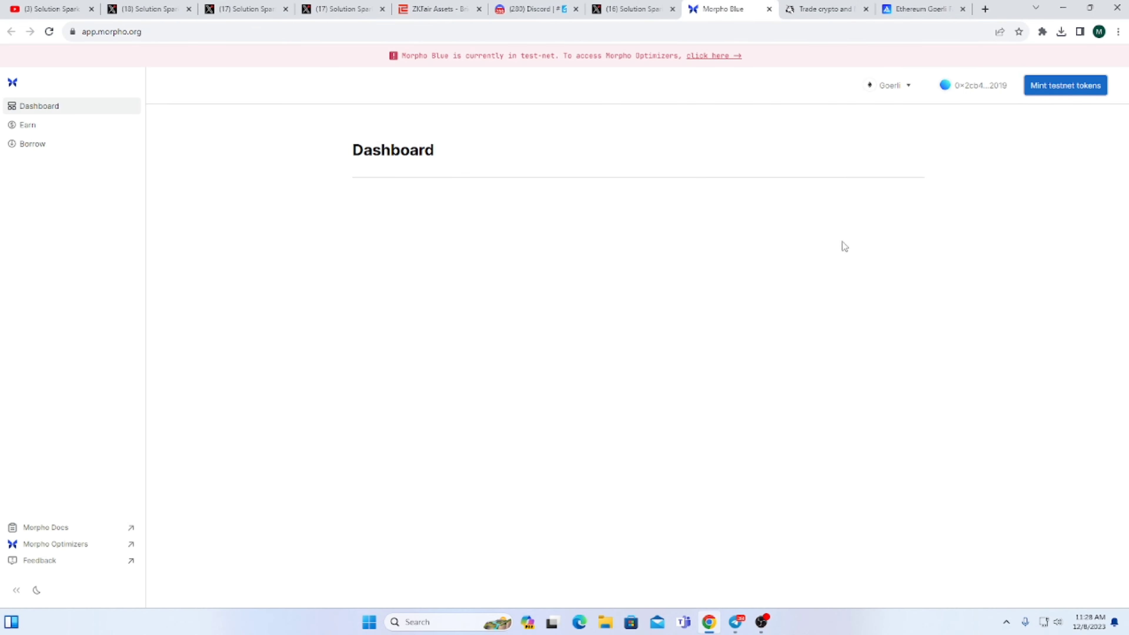
# Open the Mint testnet tokens dialog from the Morpho dashboard to check the token minting.
pyautogui.click(1058, 91)
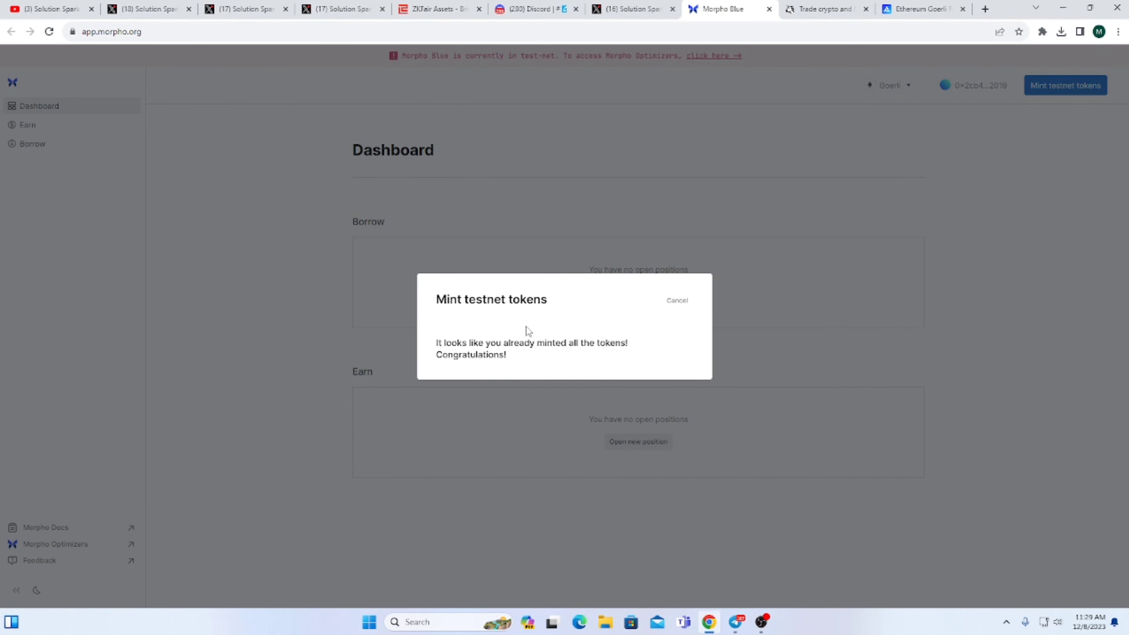
pyautogui.click(761, 623)
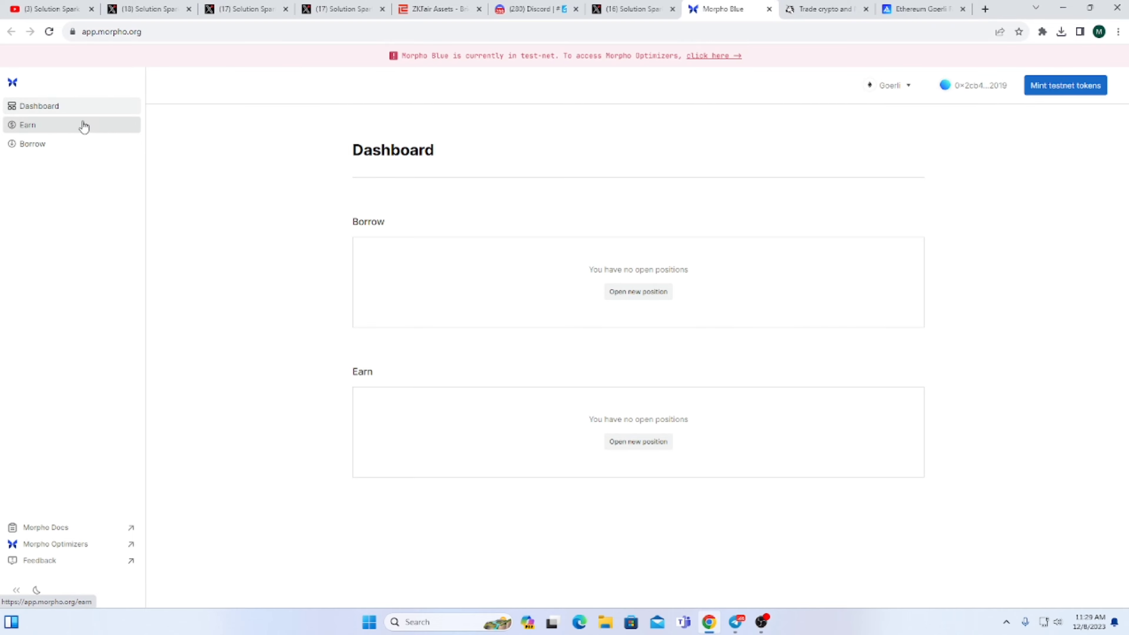
# On the Earn page, set up a supply of 8 USDC to the Default Goerli USDC MetaMorpho vault and finalize it for review.
pyautogui.click(85, 126)
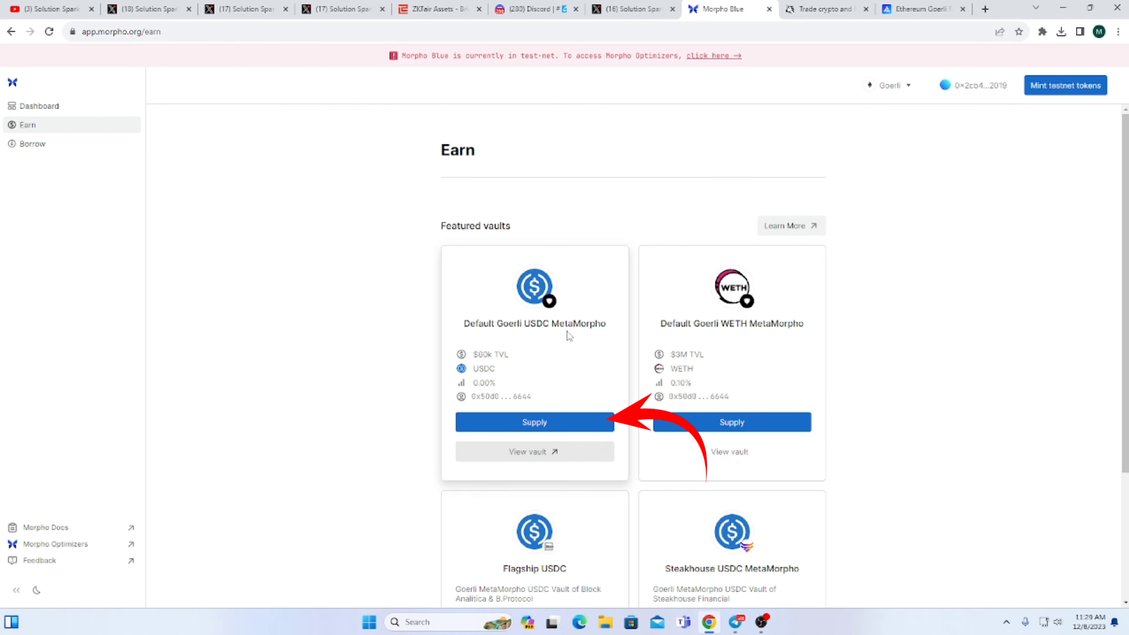
pyautogui.scroll(-5, 569, 336)
pyautogui.scroll(5, 744, 560)
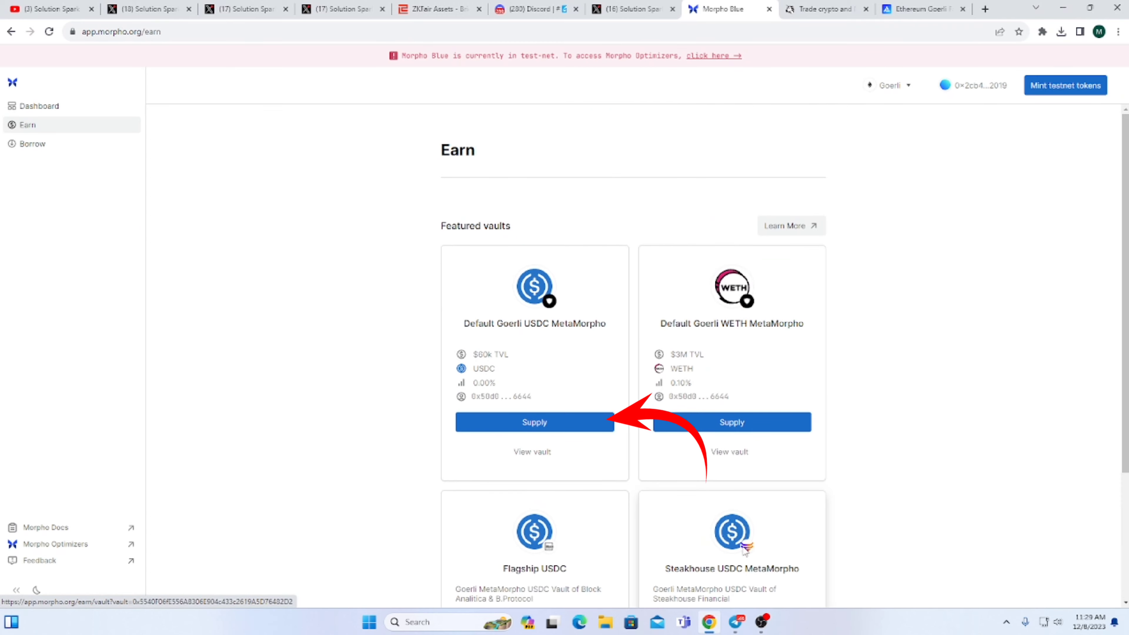
pyautogui.click(543, 428)
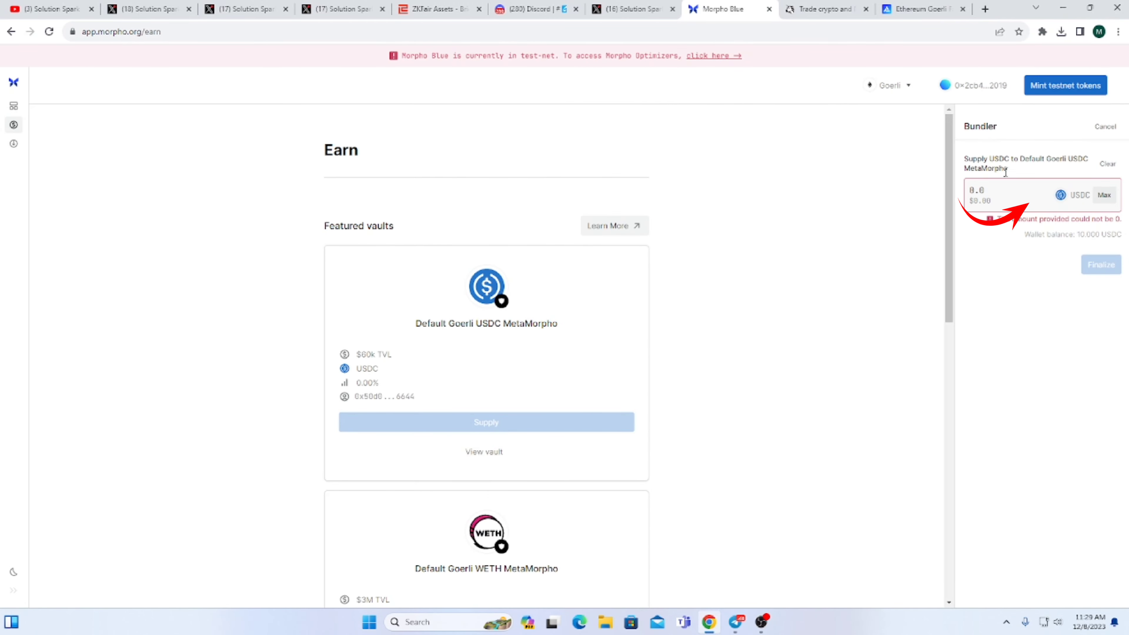
pyautogui.click(1098, 199)
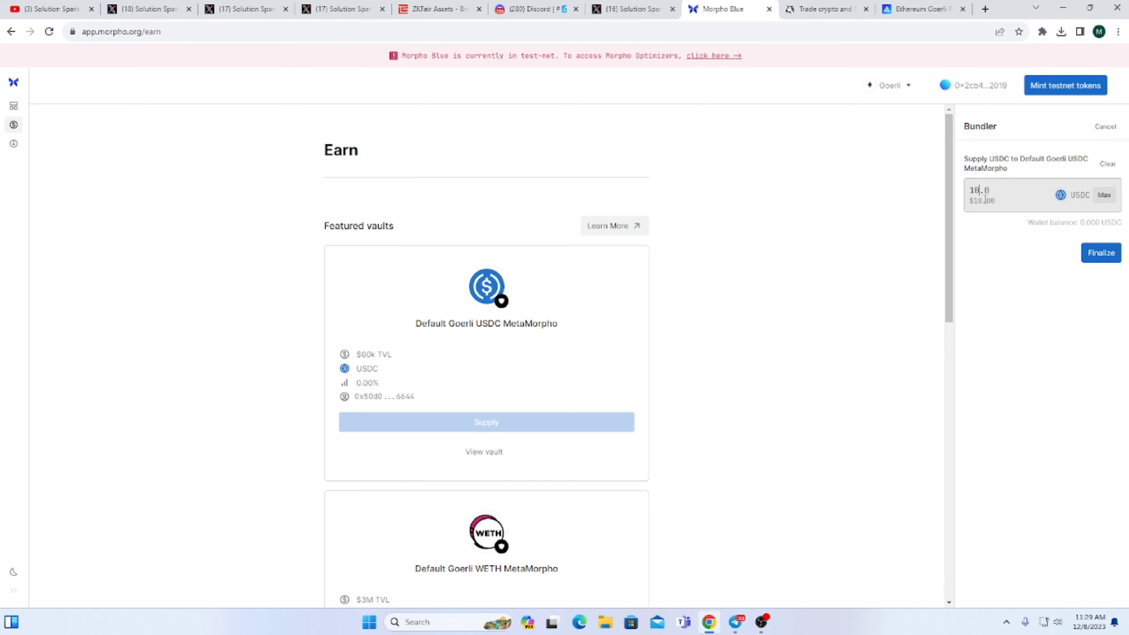
pyautogui.press('BackSpace')
pyautogui.write('2')
pyautogui.click(1110, 257)
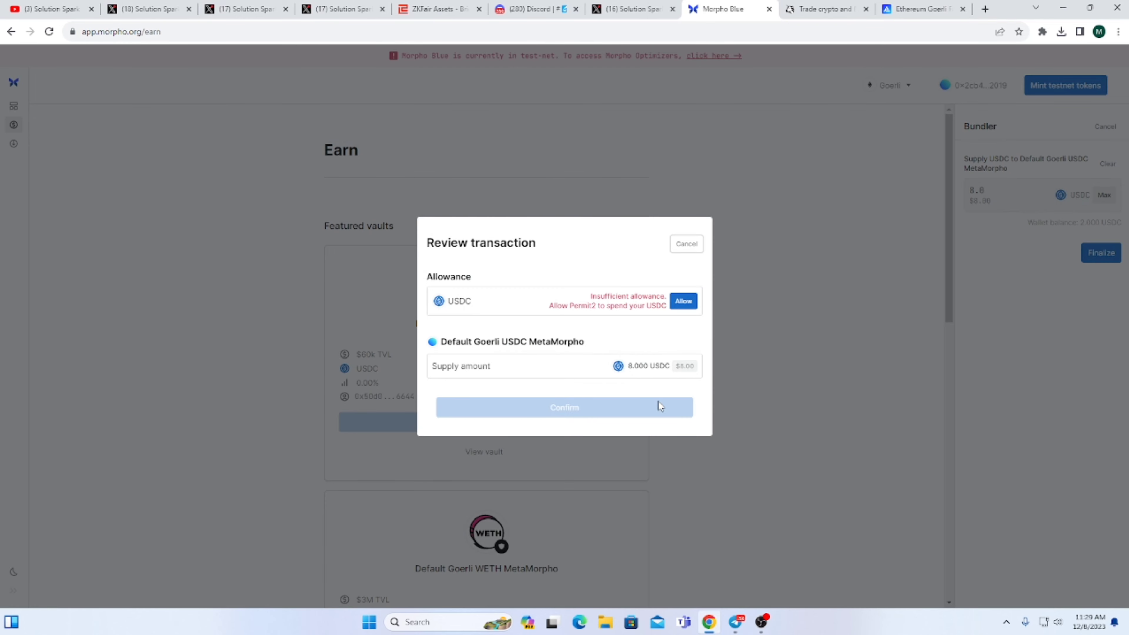
# Allow Permit2 to spend USDC with a custom spending cap of 10 and approve it in MetaMask.
pyautogui.click(683, 302)
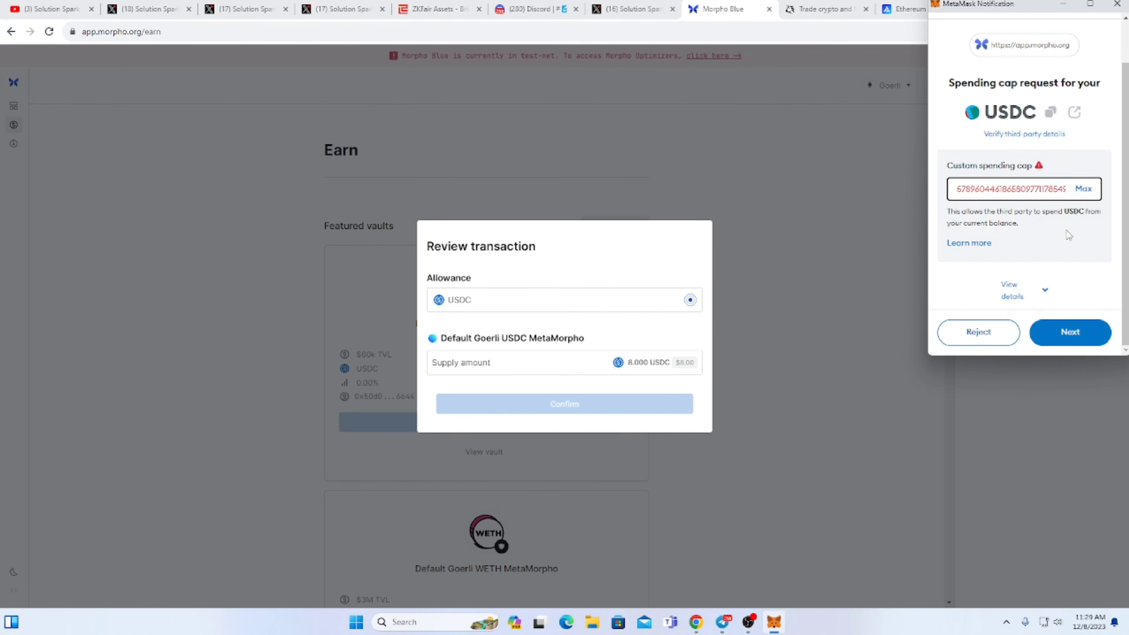
pyautogui.hotkey('ctrl', 'a')
pyautogui.write('10')
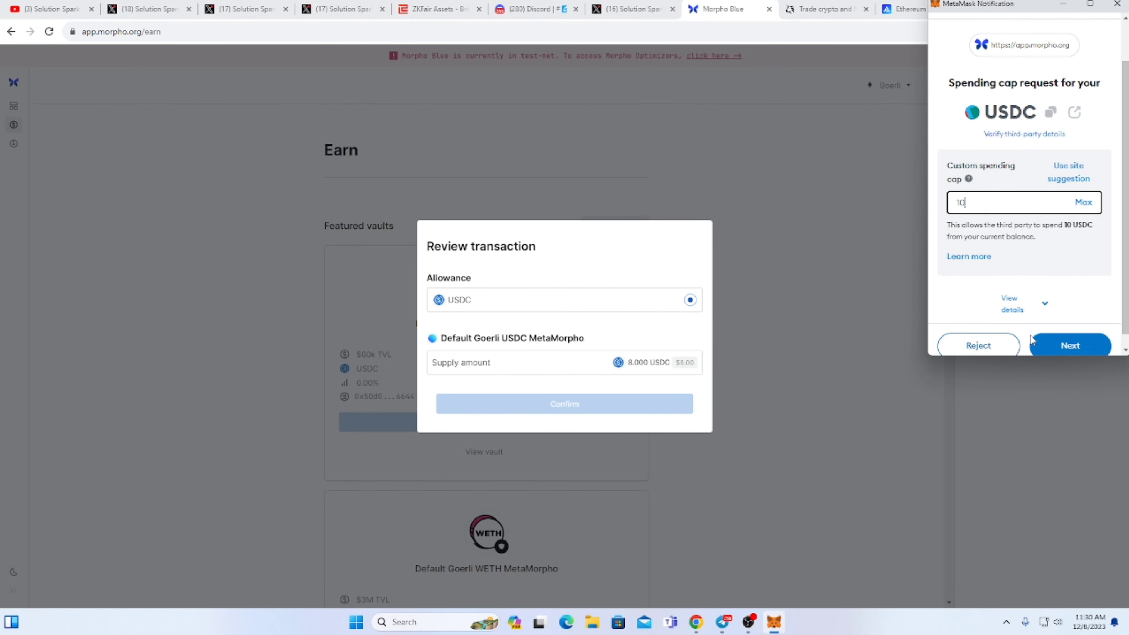
pyautogui.click(1049, 346)
pyautogui.click(1048, 341)
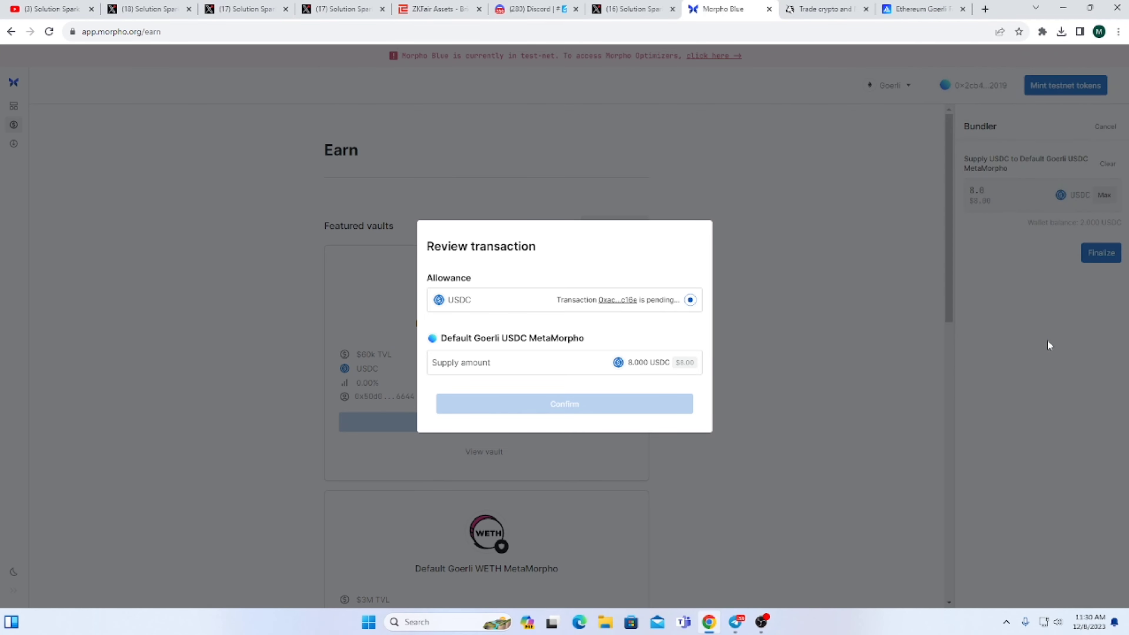
# Confirm the 8 USDC supply, sign the signature request and confirm the transaction in MetaMask.
pyautogui.click(651, 407)
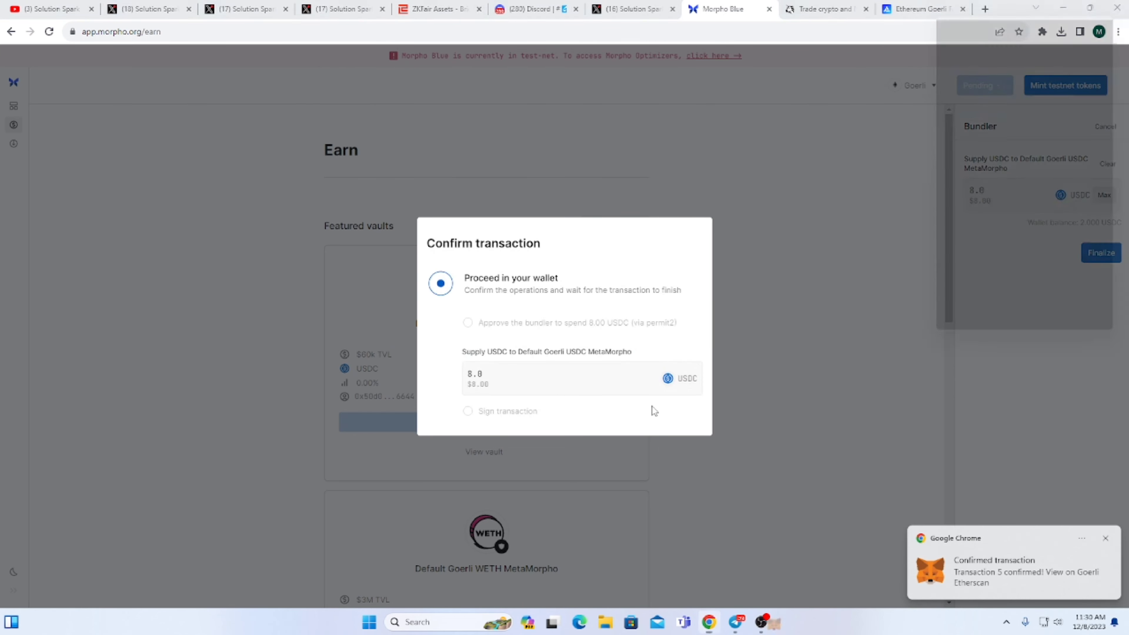
pyautogui.scroll(-3, 1022, 240)
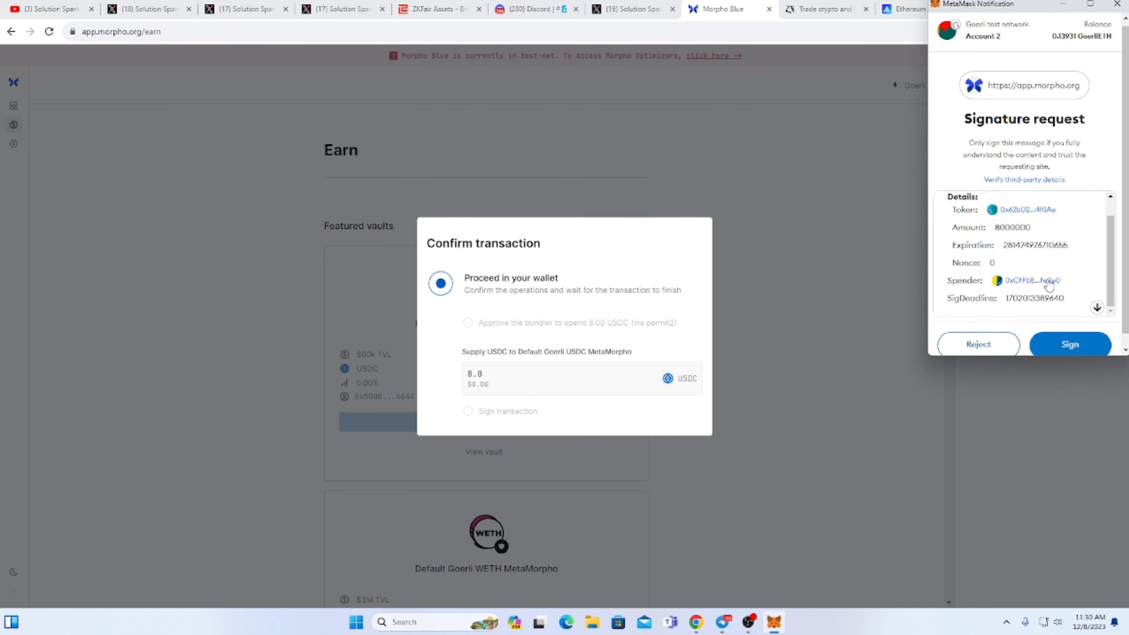
pyautogui.click(1042, 339)
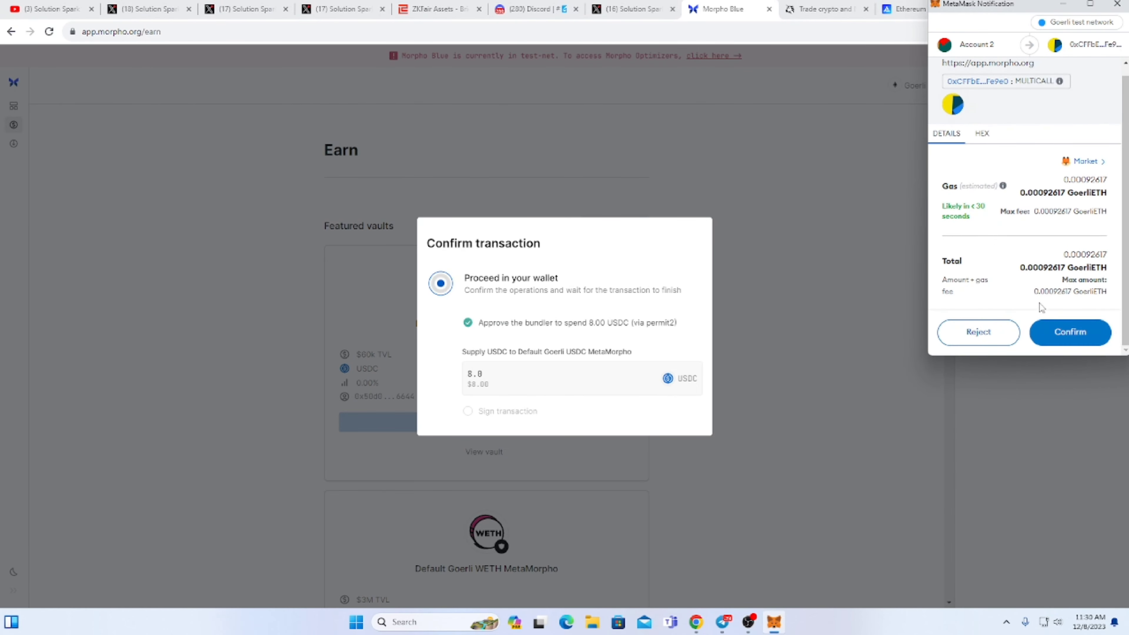
pyautogui.click(1058, 331)
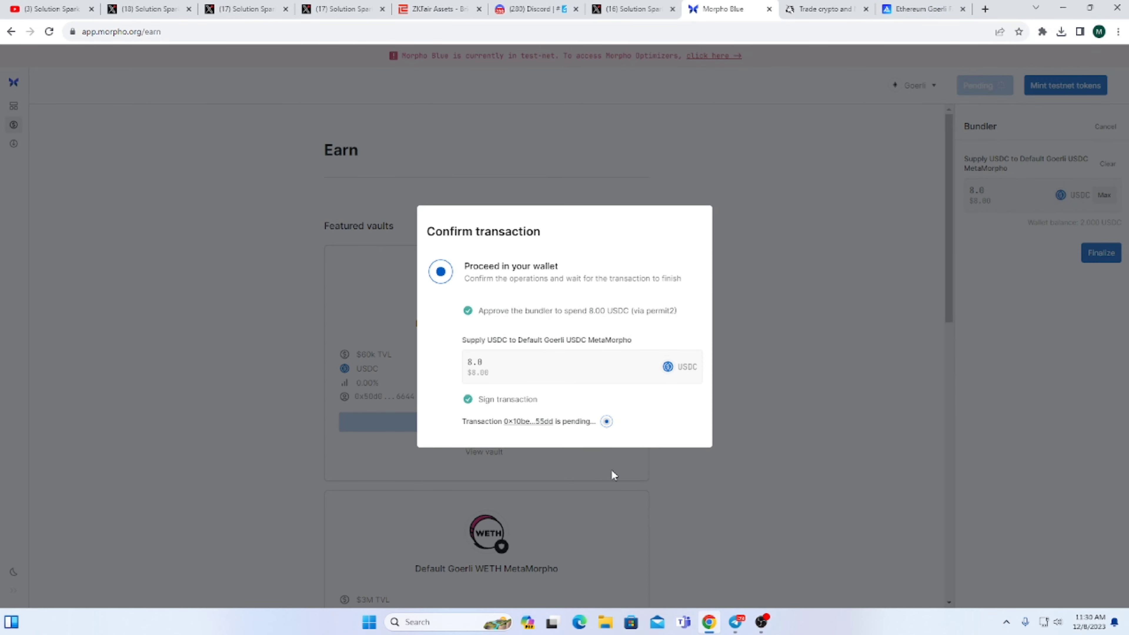
# Set up a supply of 0.1 WETH to the Default Goerli WETH MetaMorpho vault and finalize it for review.
pyautogui.hotkey('ctrl', 'shift', 'Tab')
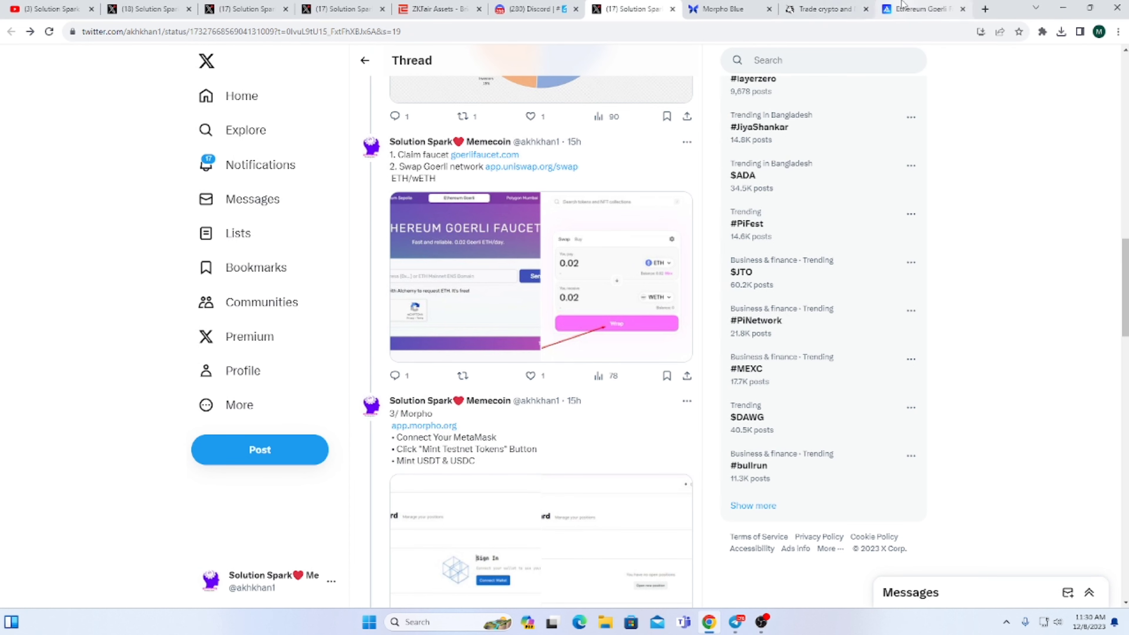
pyautogui.click(729, 9)
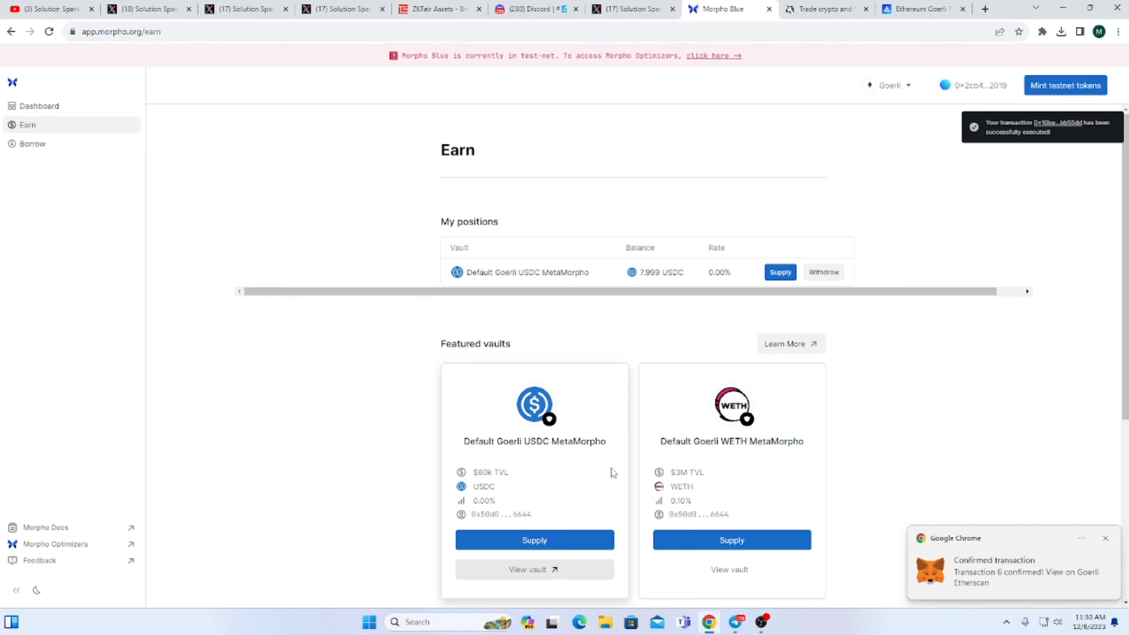
pyautogui.scroll(-3, 613, 473)
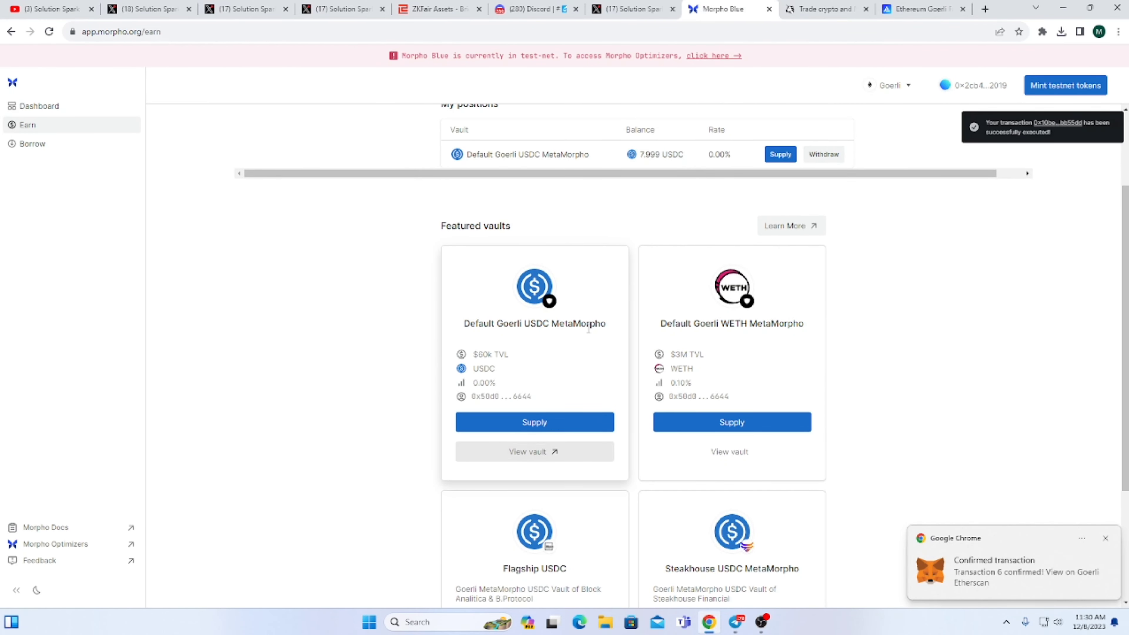
pyautogui.scroll(-4, 588, 329)
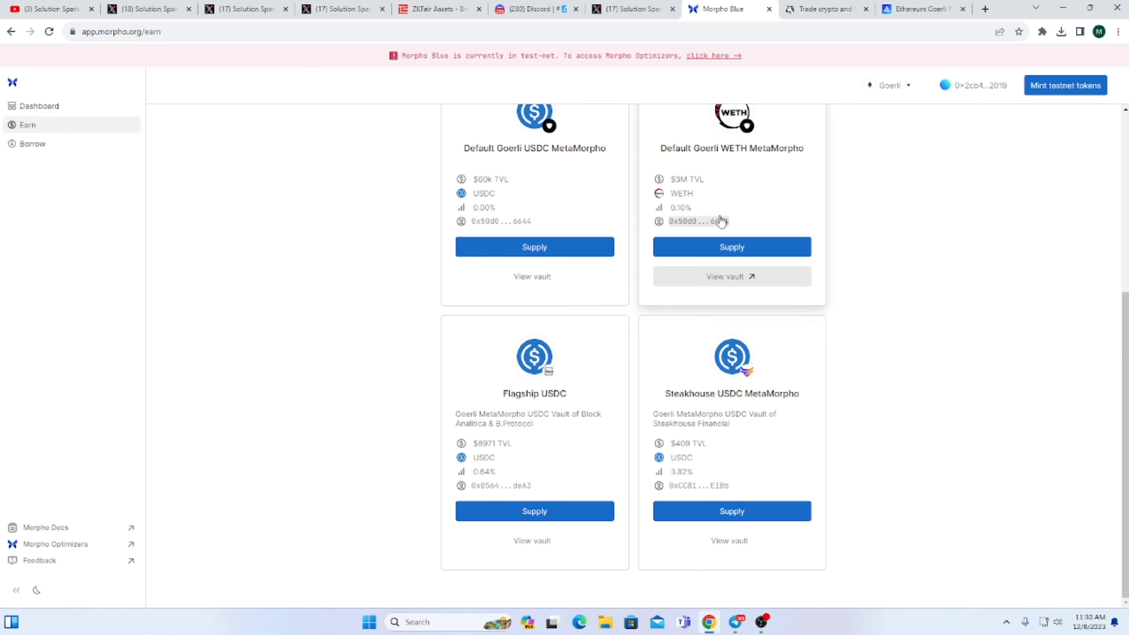
pyautogui.scroll(1, 731, 164)
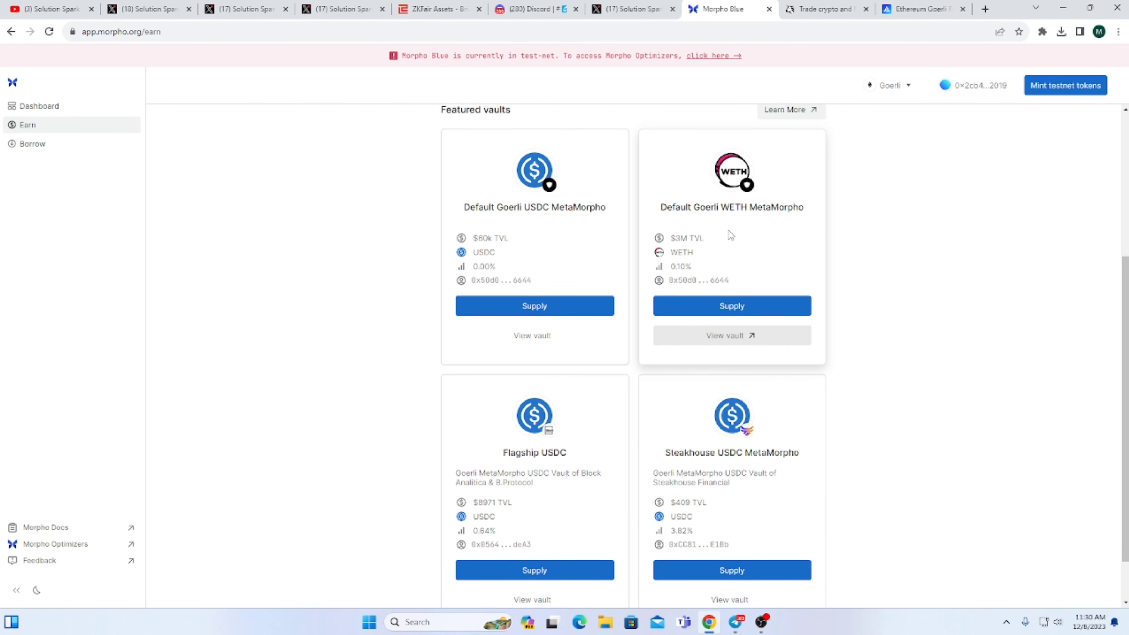
pyautogui.click(760, 309)
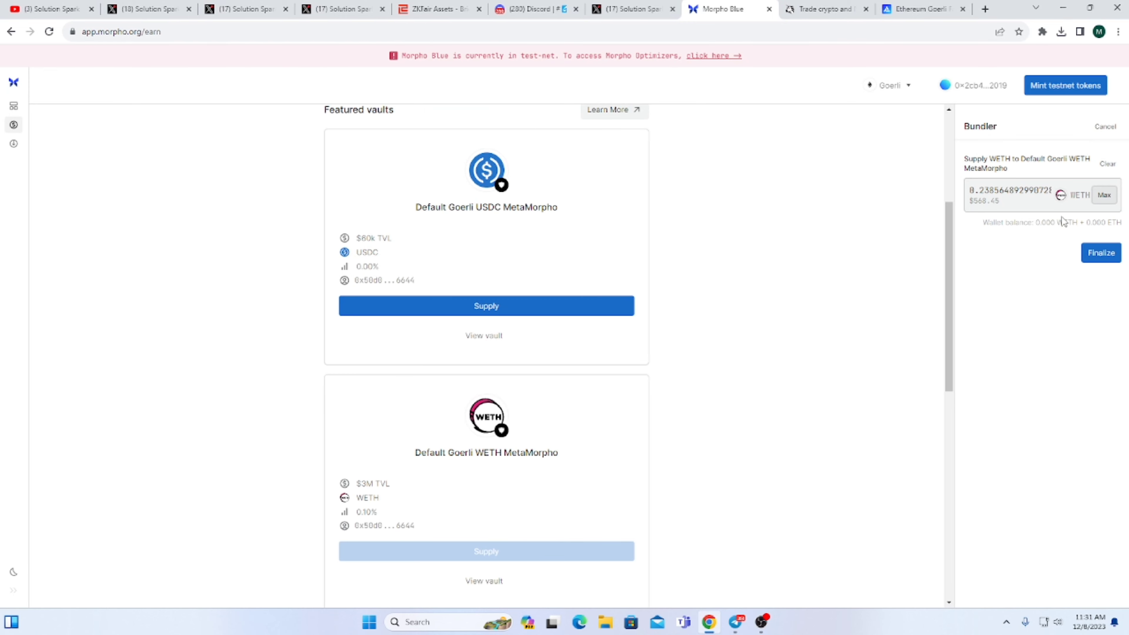
pyautogui.click(1099, 257)
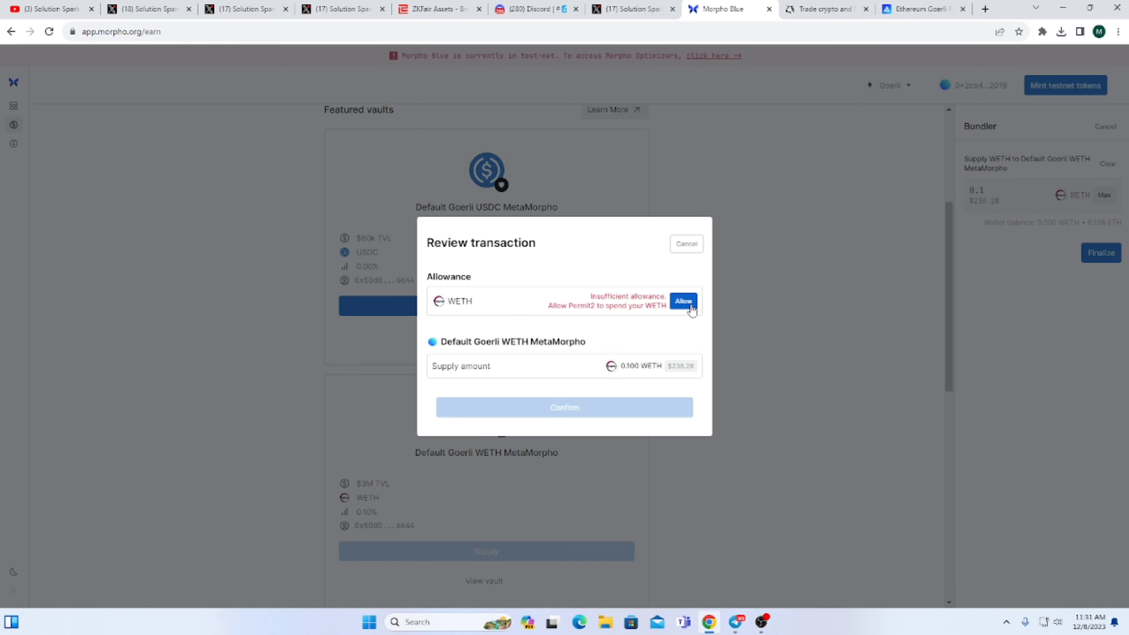
# Allow Permit2 to spend WETH with a custom spending cap of 0.1 and approve it in MetaMask.
pyautogui.click(684, 302)
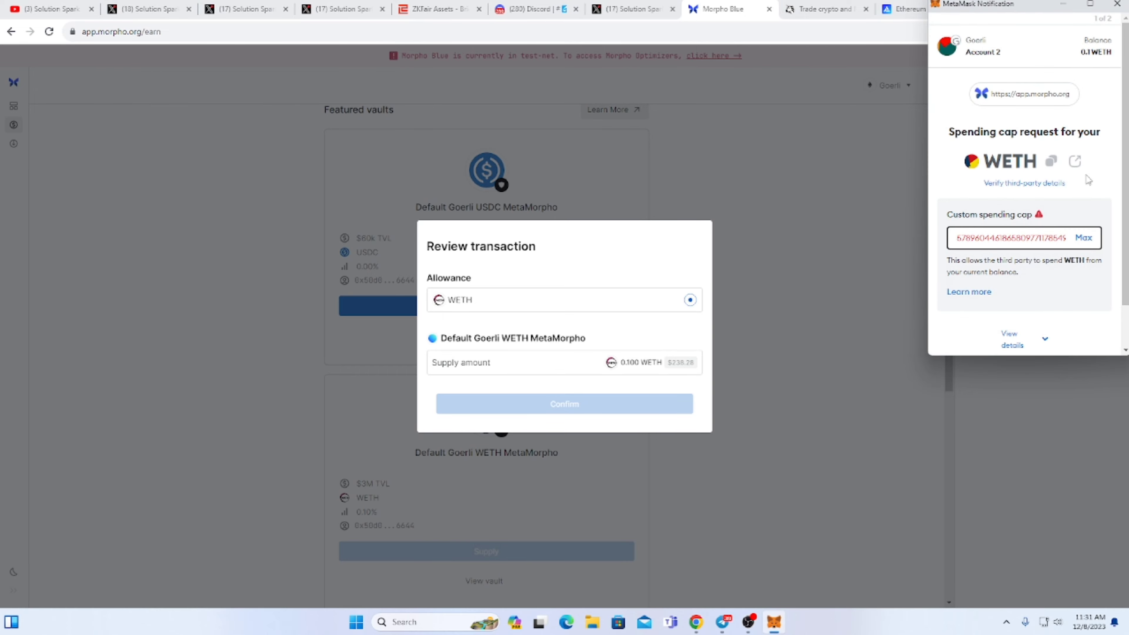
pyautogui.tripleClick(1079, 237)
pyautogui.write('0.1')
pyautogui.scroll(-2, 1069, 303)
pyautogui.click(1063, 333)
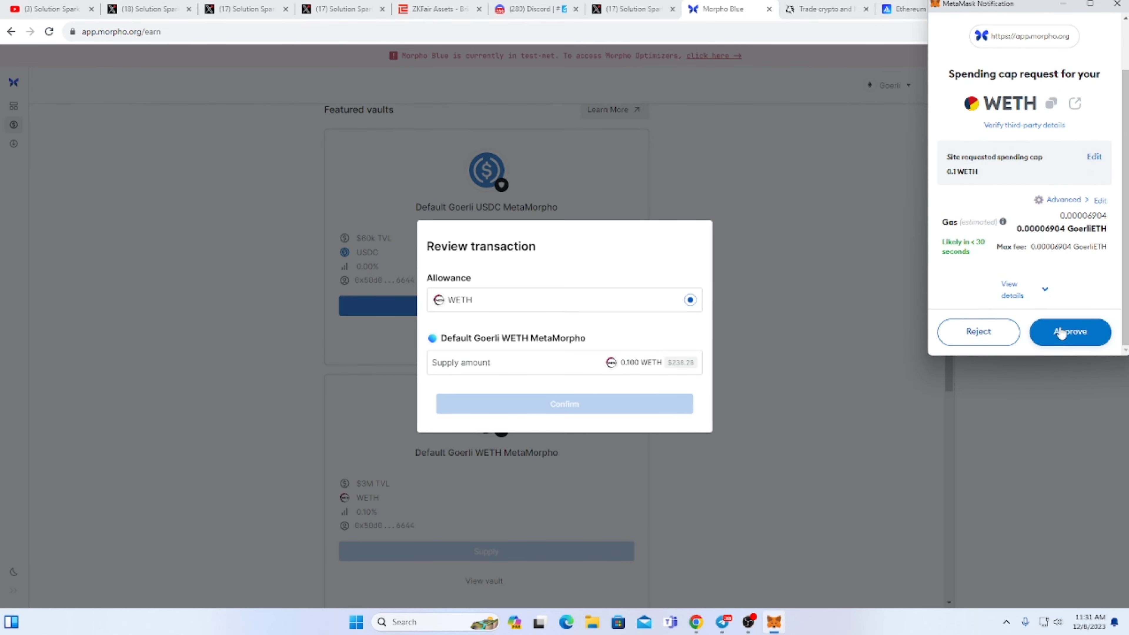
pyautogui.click(1061, 331)
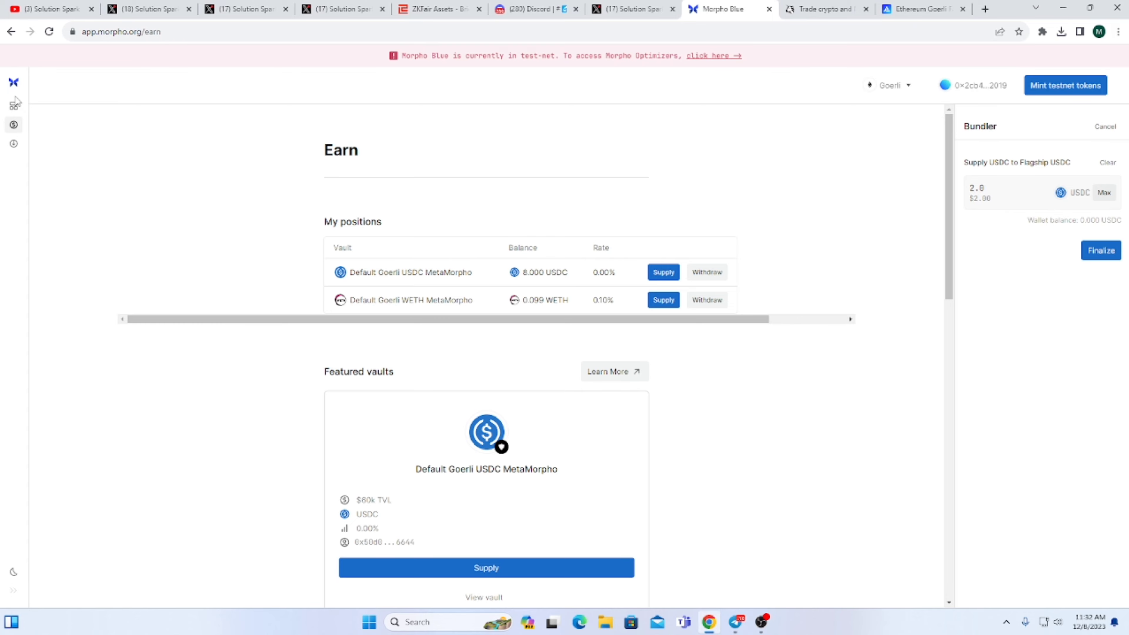
# Review the supplied positions on the Dashboard and the Earn vaults, then read the Supply & Borrow instructions in the Morpho thread.
pyautogui.click(13, 106)
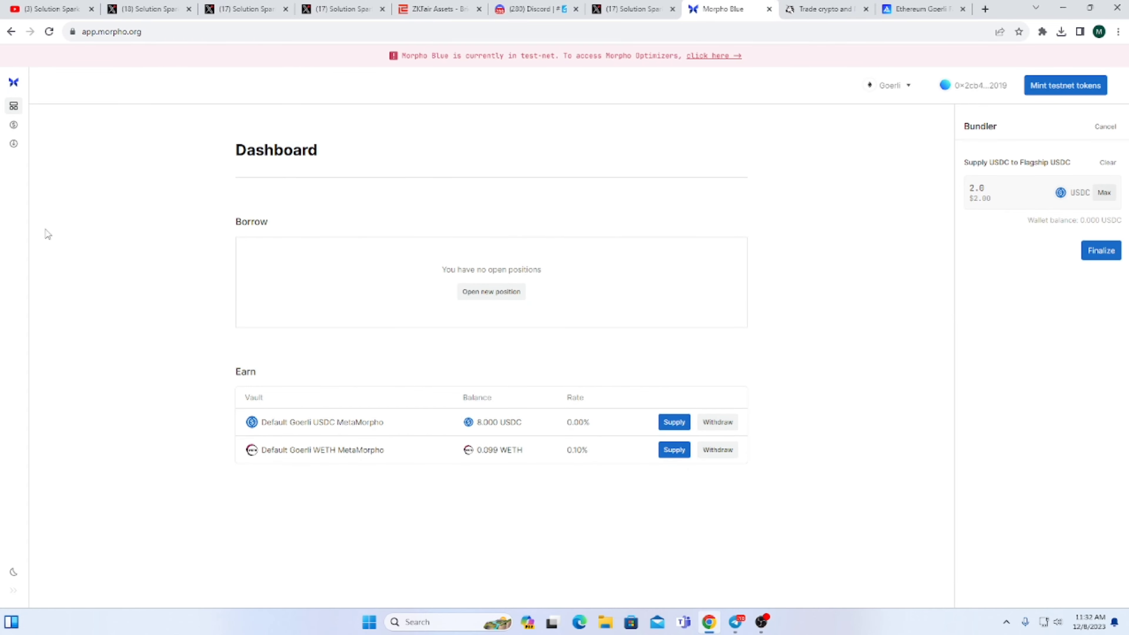
pyautogui.click(14, 125)
pyautogui.scroll(-12, 174, 345)
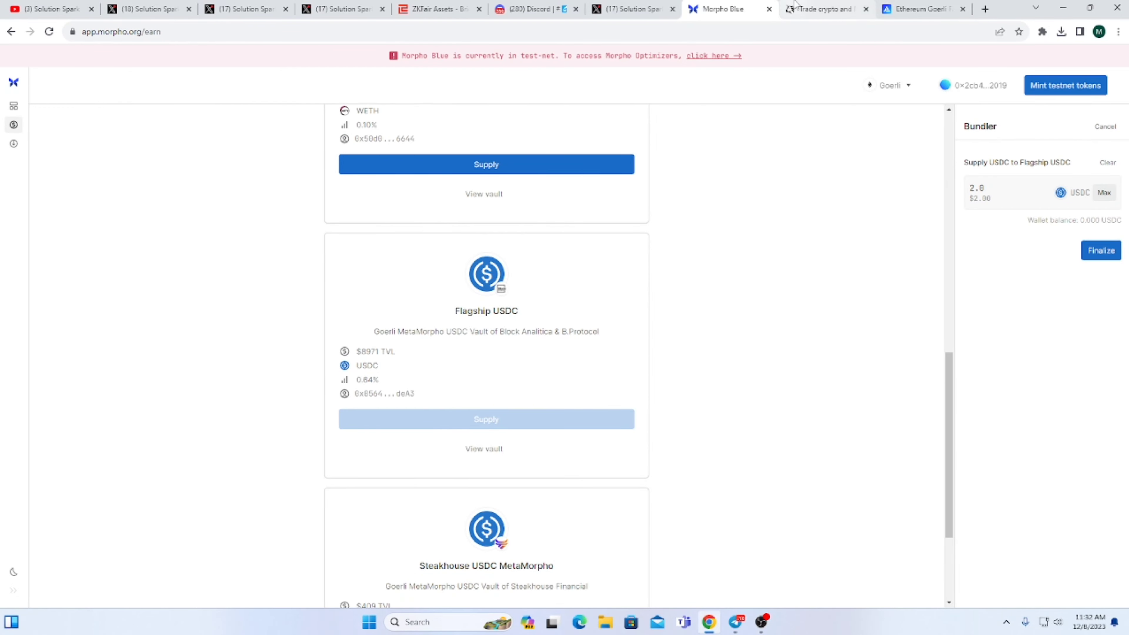
pyautogui.click(618, 5)
pyautogui.scroll(-6, 463, 416)
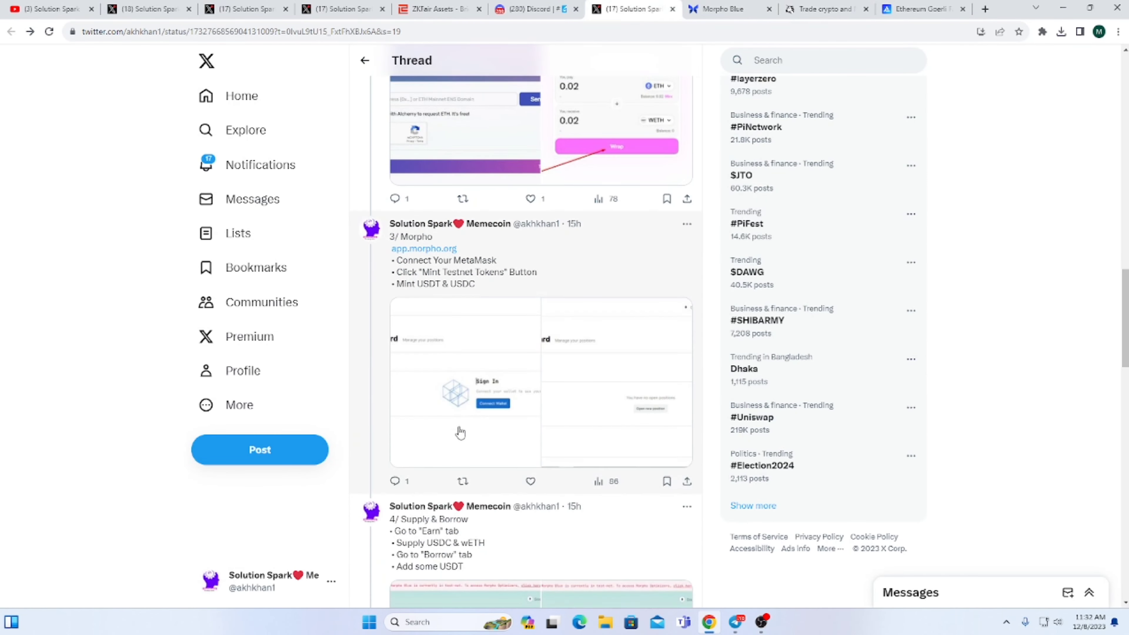
pyautogui.scroll(-2, 472, 411)
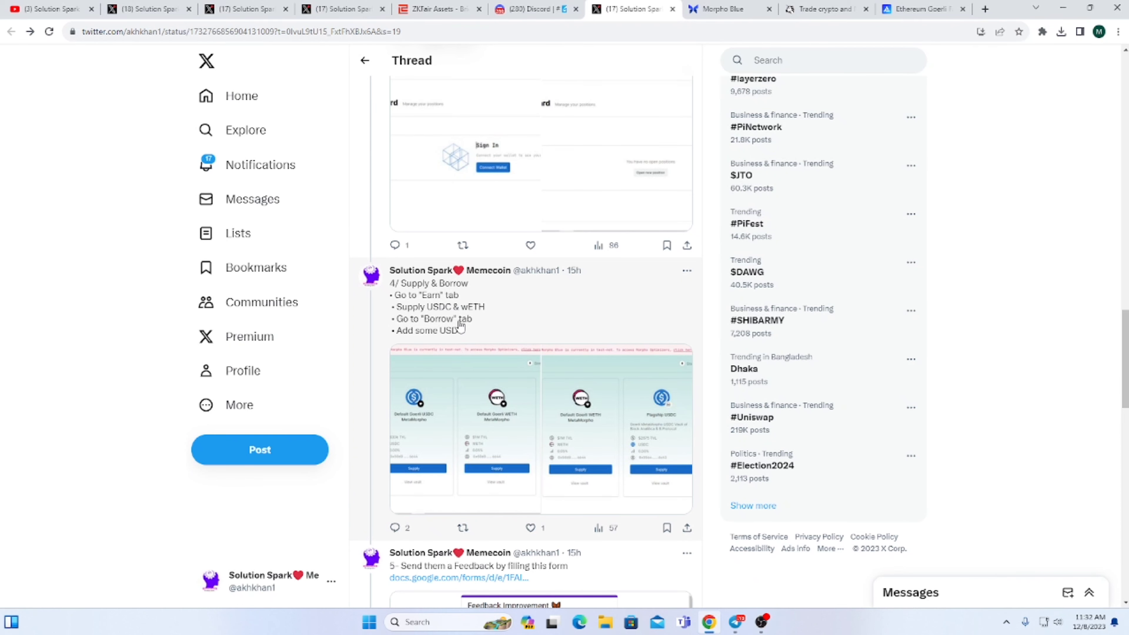
# On Morpho's Borrow page, add 90 USDT as collateral for the WETH (USDT, 90%) market to the bundler.
pyautogui.click(751, 8)
pyautogui.click(14, 144)
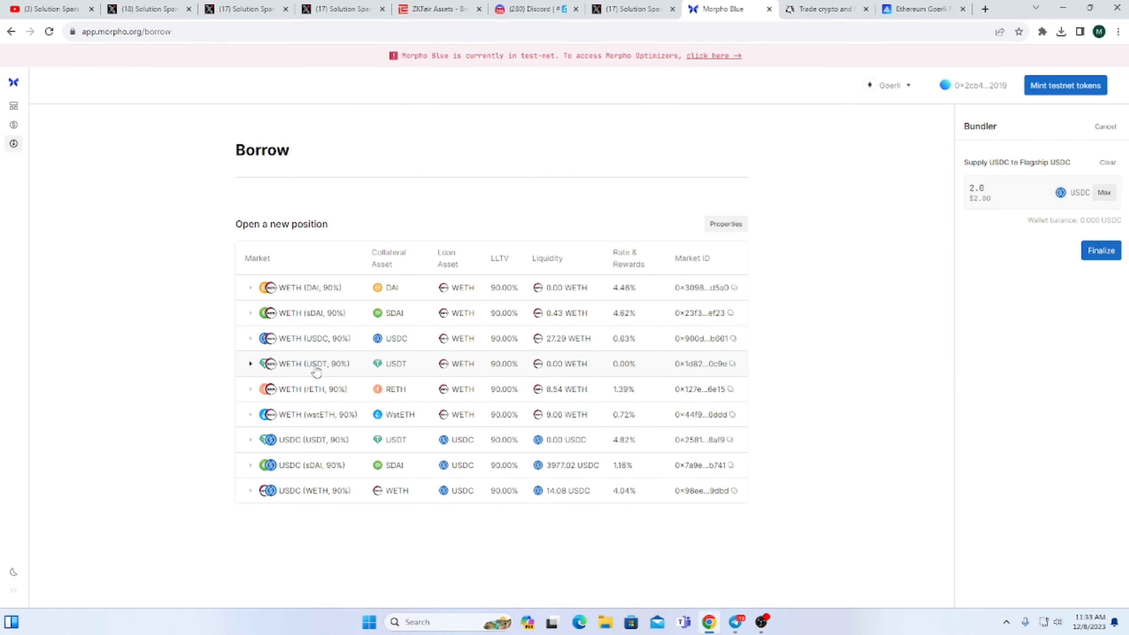
pyautogui.click(385, 373)
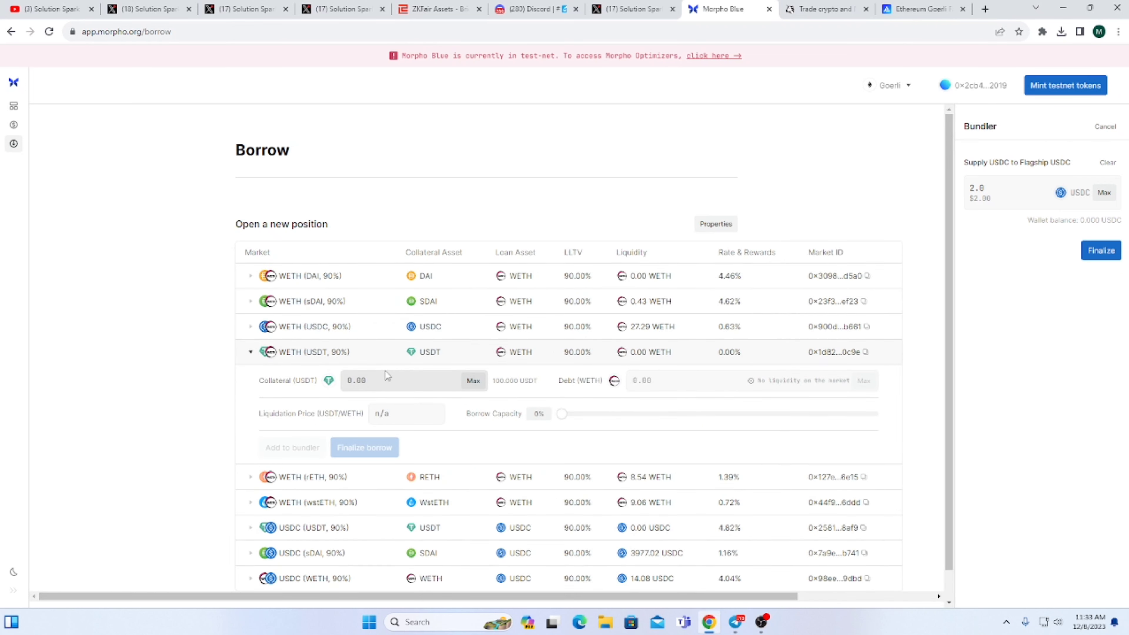
pyautogui.click(474, 381)
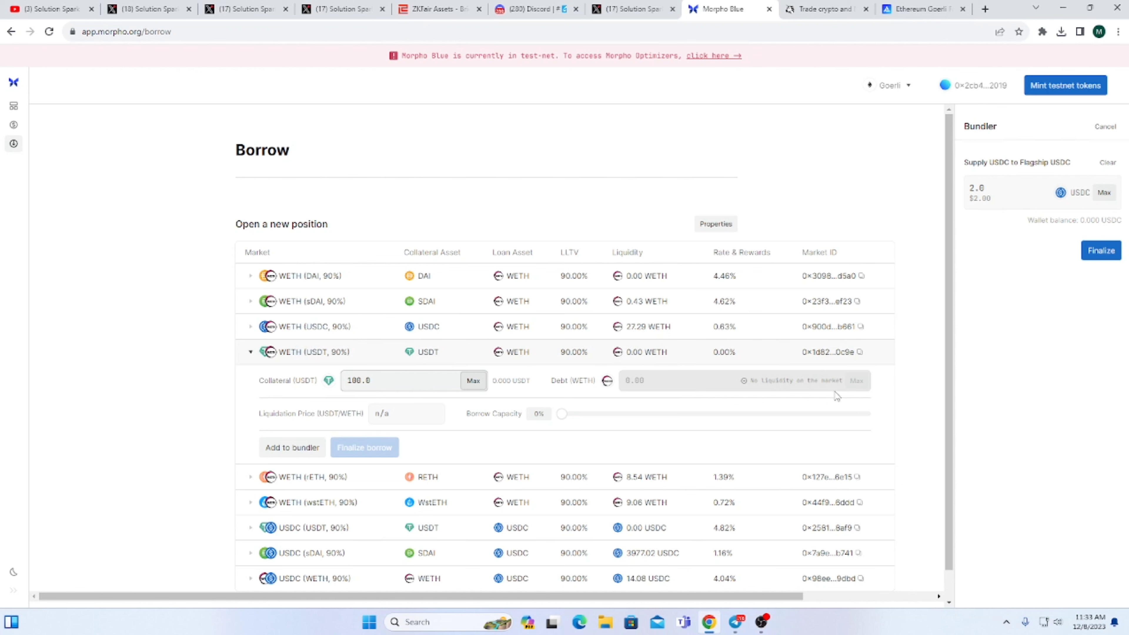
pyautogui.hotkey('ctrl', 'a')
pyautogui.write('90')
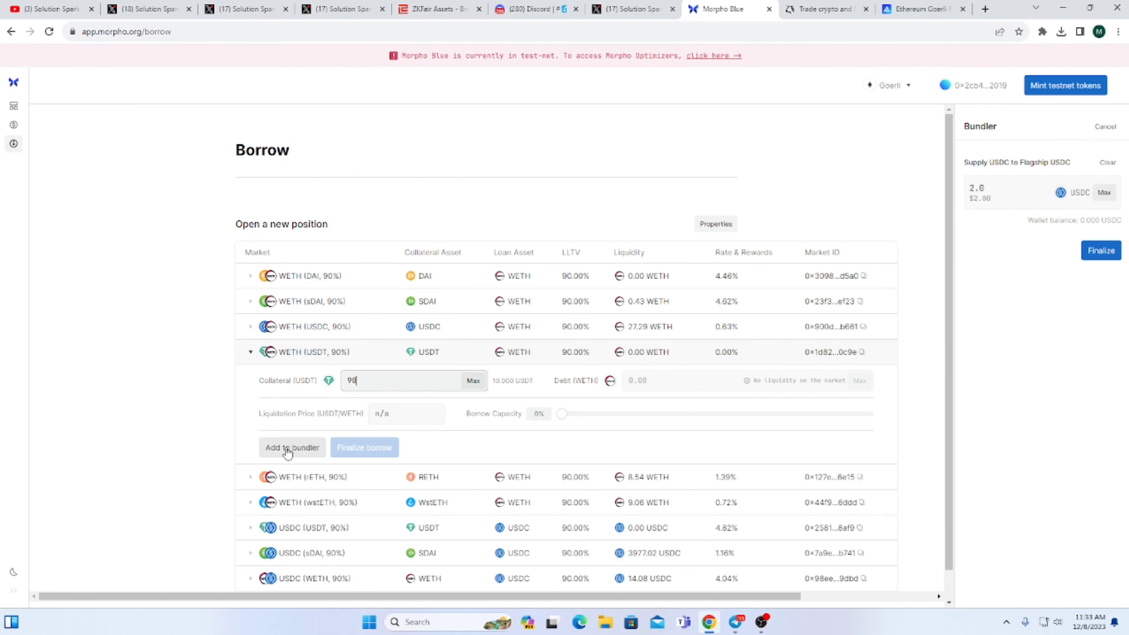
pyautogui.click(305, 448)
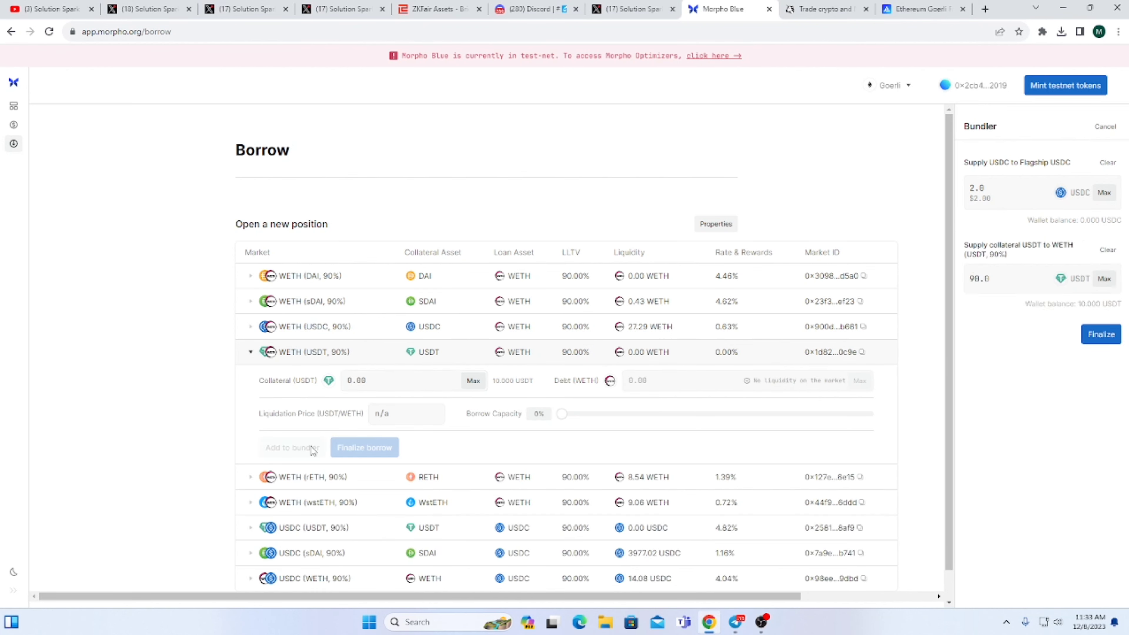
# Finalize the bundler with the 90 USDT collateral and allow Permit2 to spend USDT in MetaMask with a custom spending cap of 100.
pyautogui.click(1085, 342)
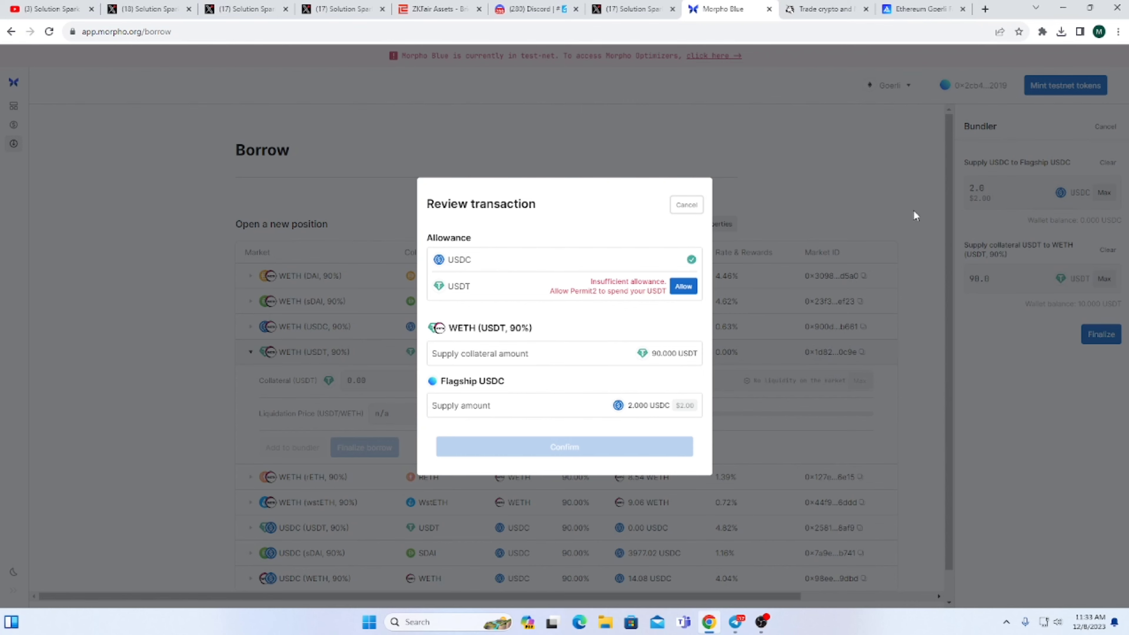
pyautogui.click(685, 298)
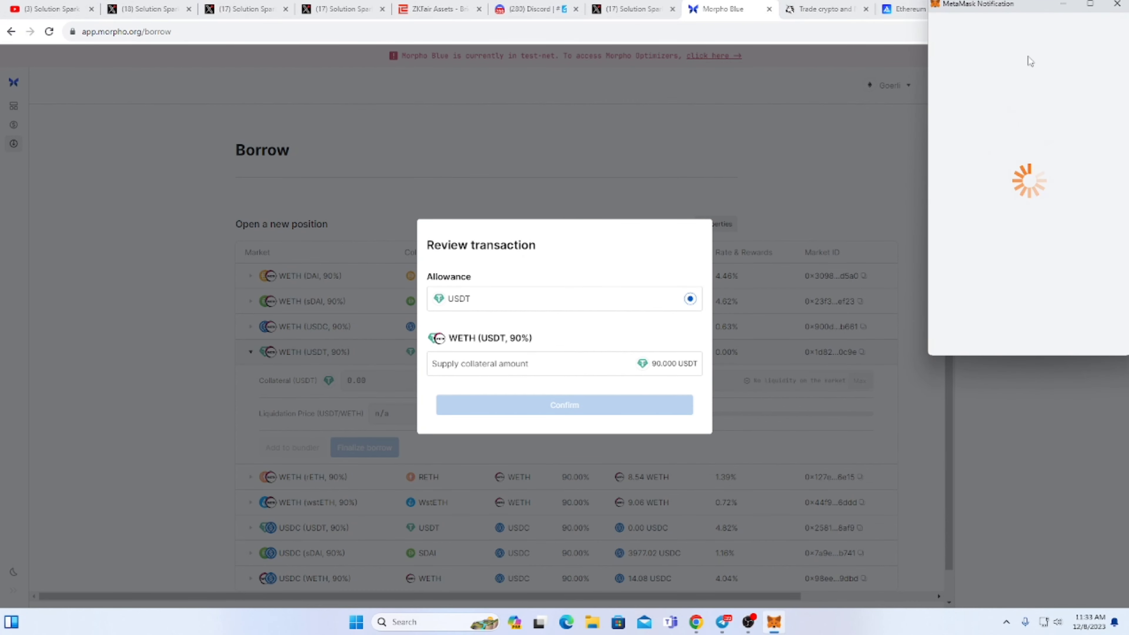
pyautogui.scroll(-1, 1071, 194)
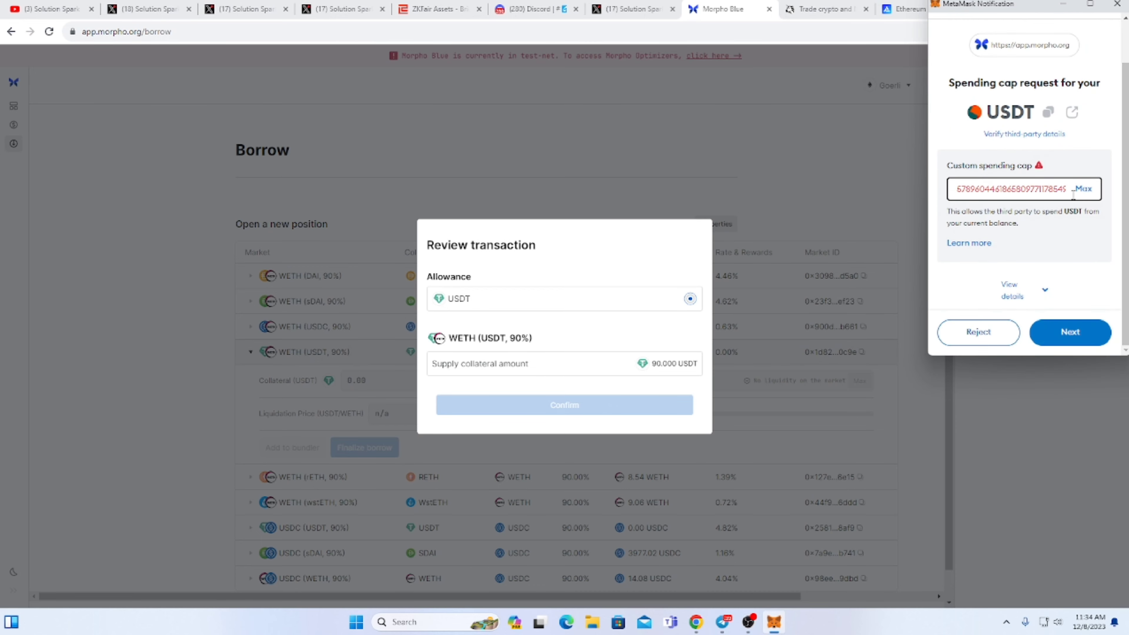
pyautogui.hotkey('ctrl', 'a')
pyautogui.write('100')
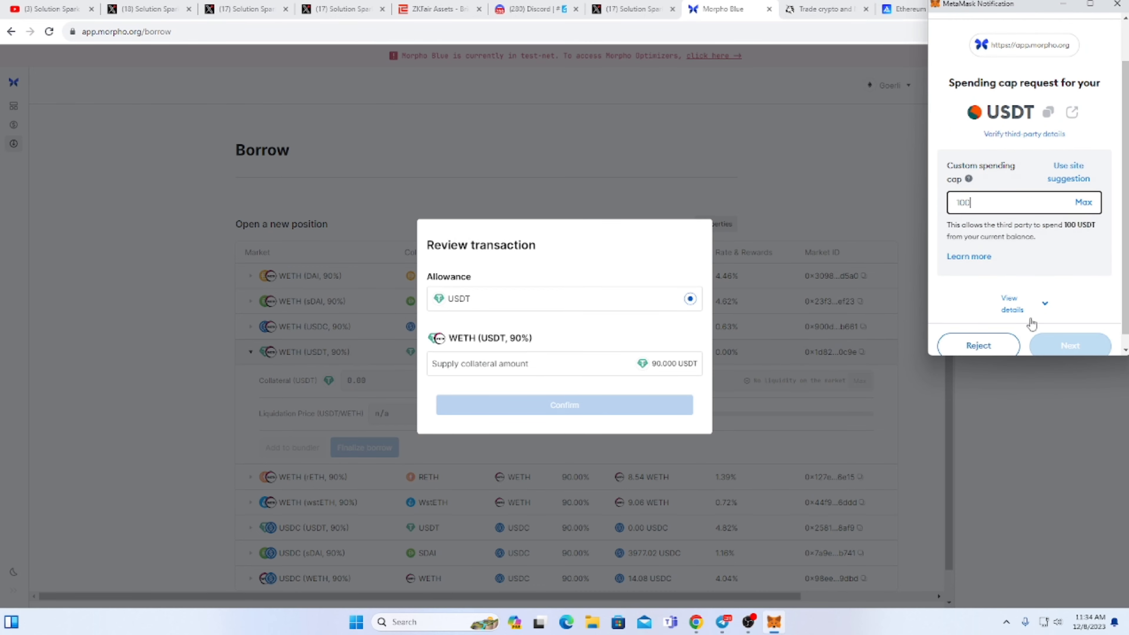
pyautogui.click(1049, 346)
pyautogui.click(1051, 341)
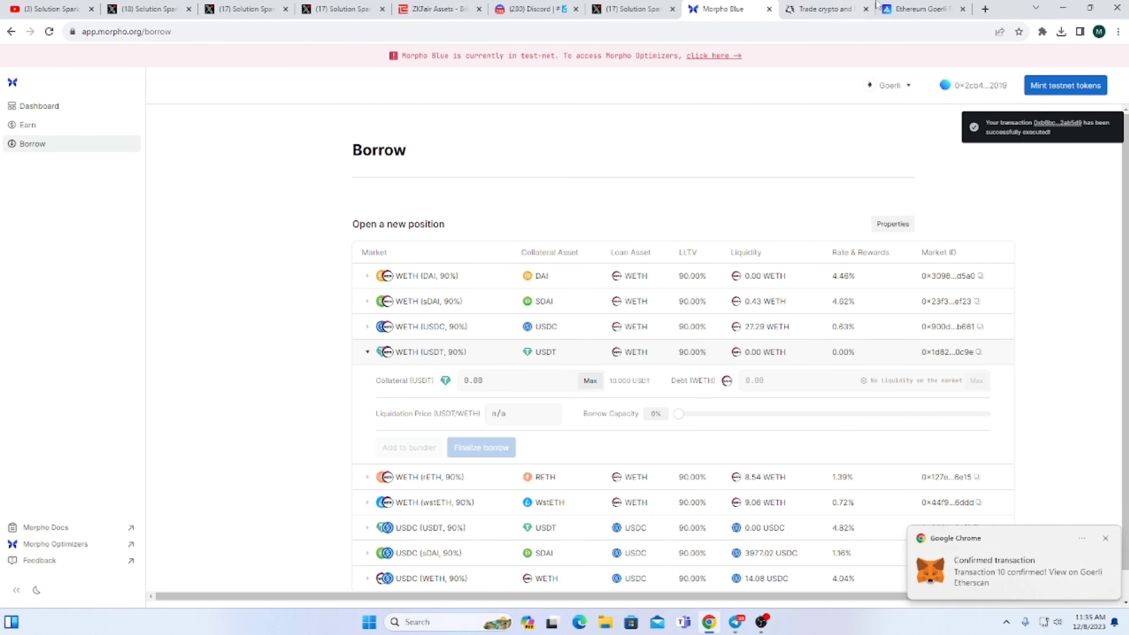
# Open the Feedback Improvement form linked in step 5 of the Morpho thread and look through its questions.
pyautogui.click(631, 3)
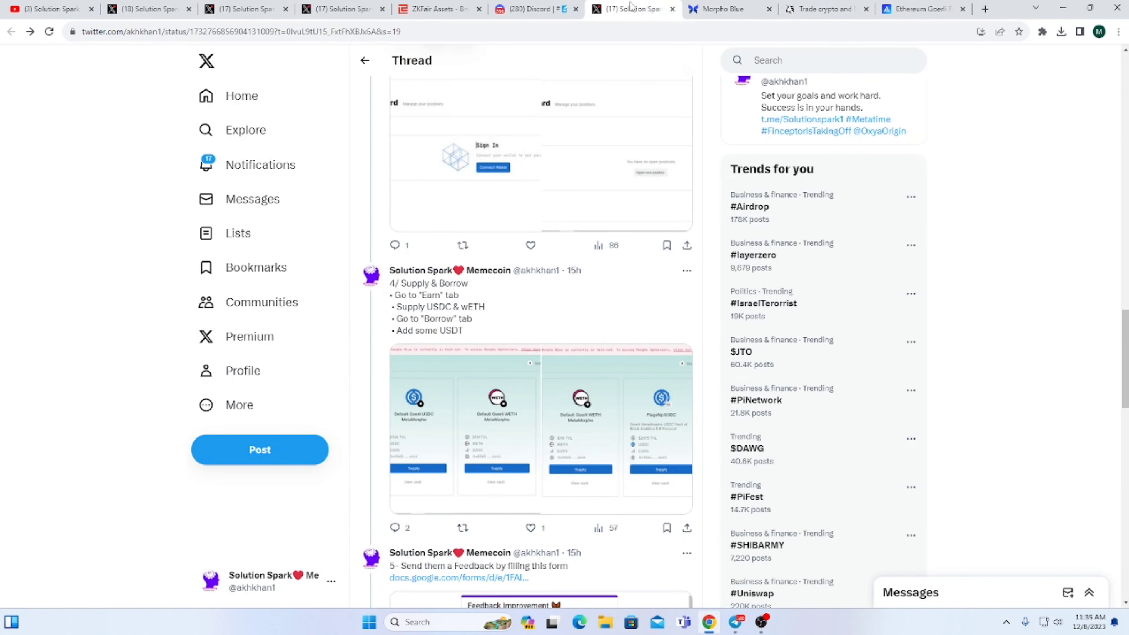
pyautogui.scroll(-3, 577, 239)
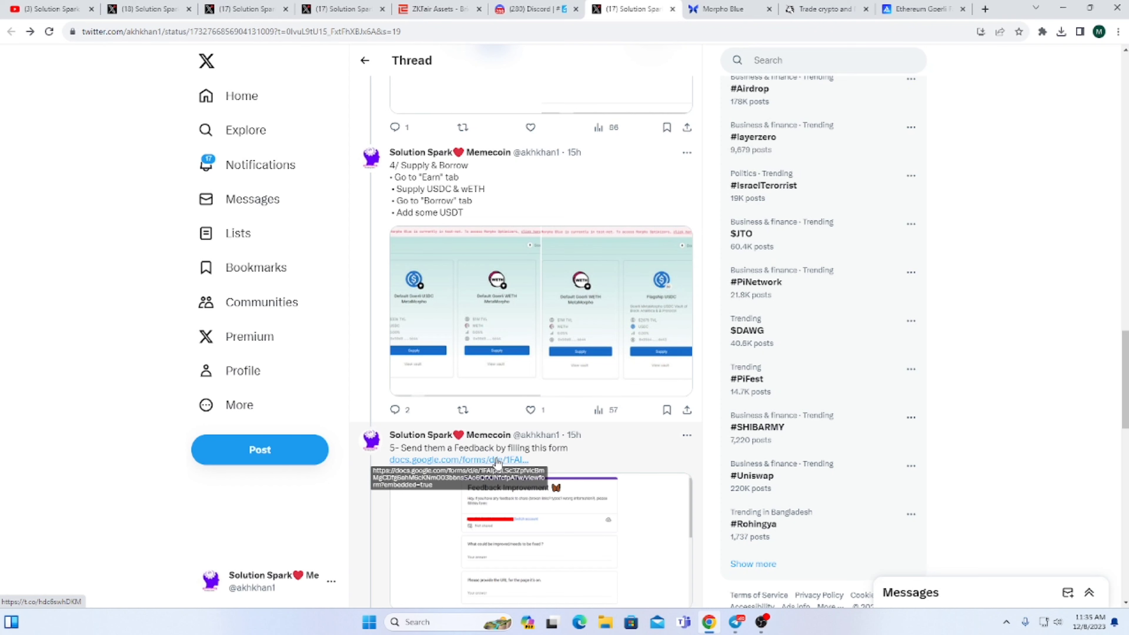
pyautogui.click(496, 460)
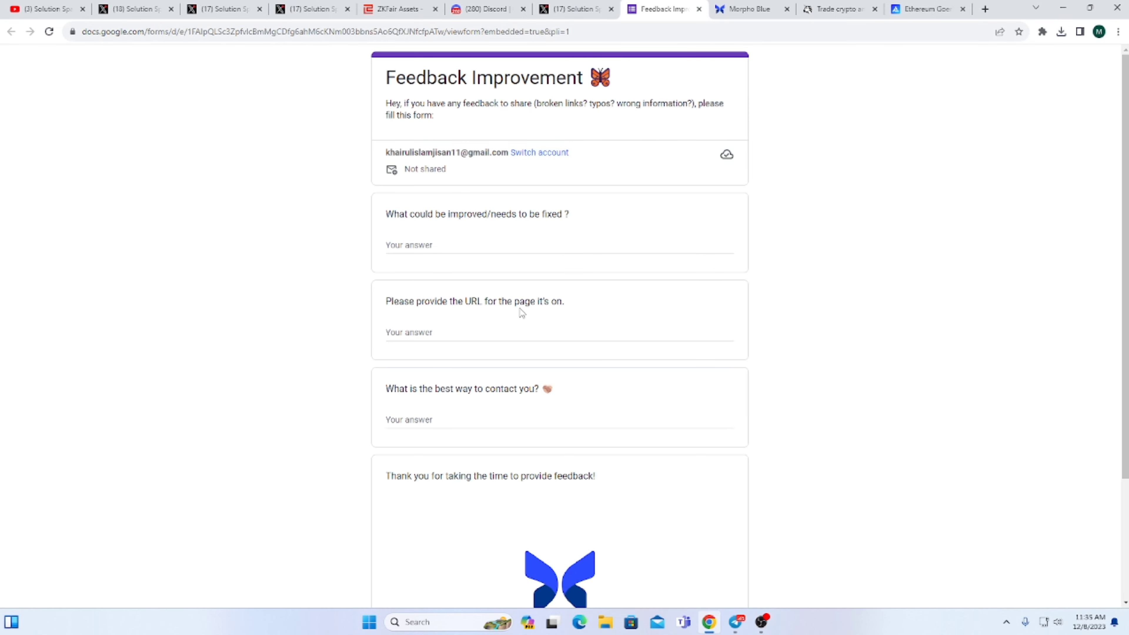
pyautogui.click(431, 332)
pyautogui.scroll(-3, 559, 358)
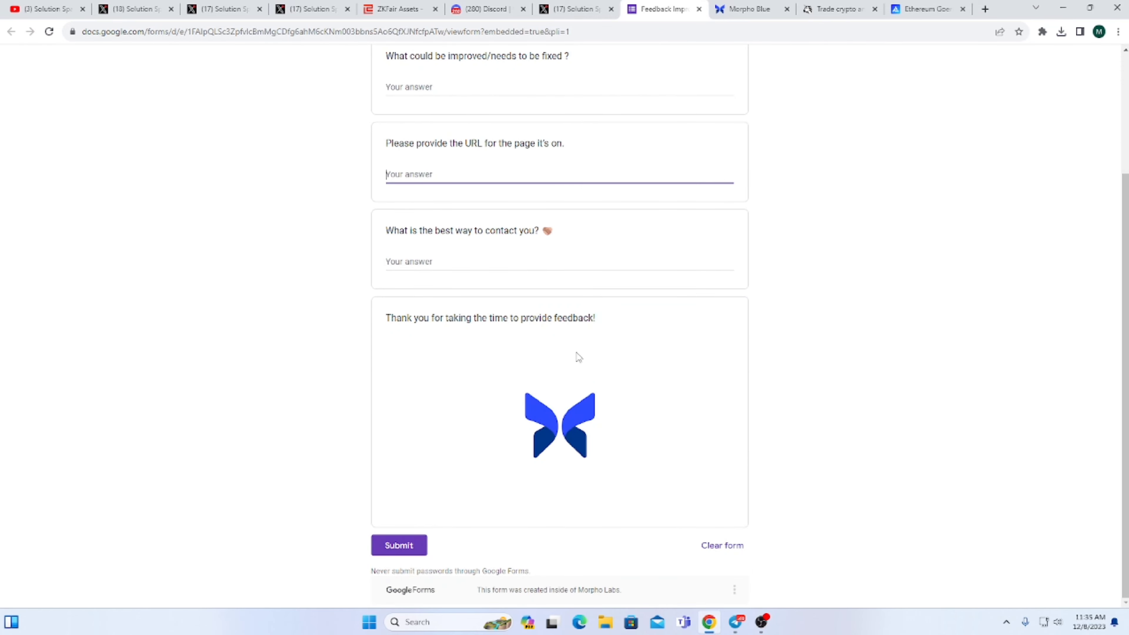
pyautogui.scroll(3, 587, 277)
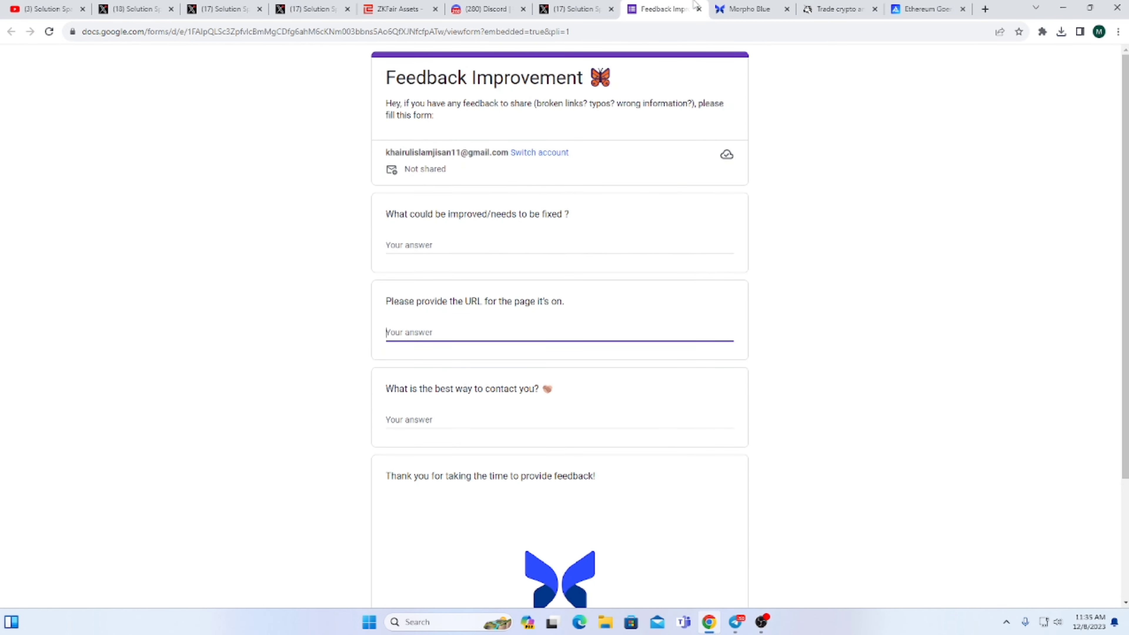
# Open the Morpho bug bounty page on Immunefi from the thread and view the login form for submitting a bug.
pyautogui.click(568, 5)
pyautogui.scroll(-6, 493, 307)
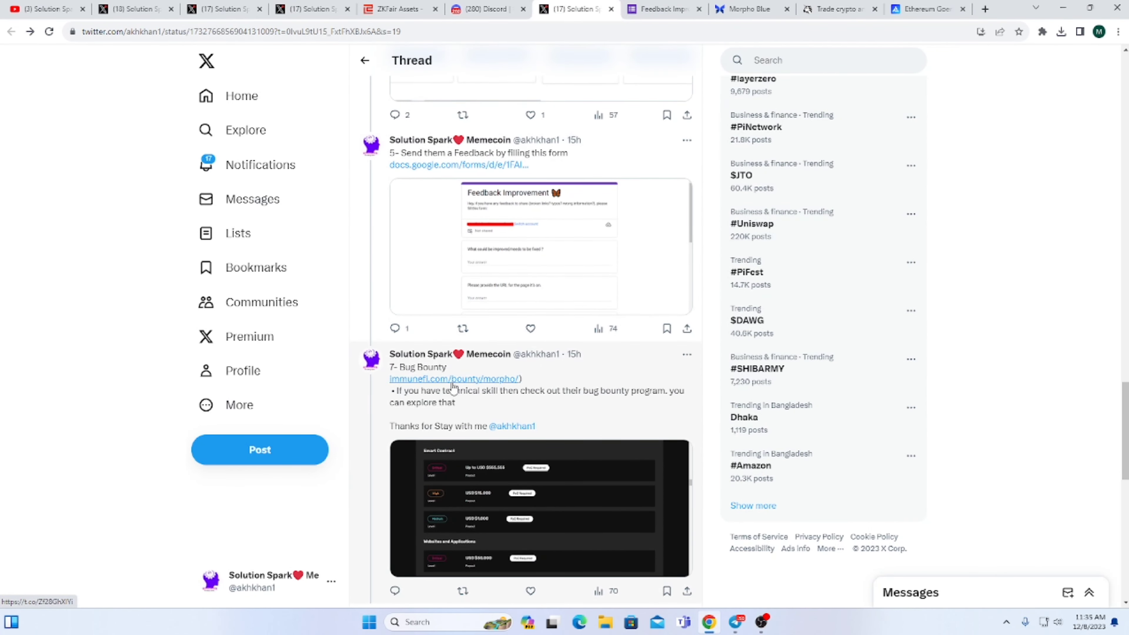
pyautogui.click(417, 377)
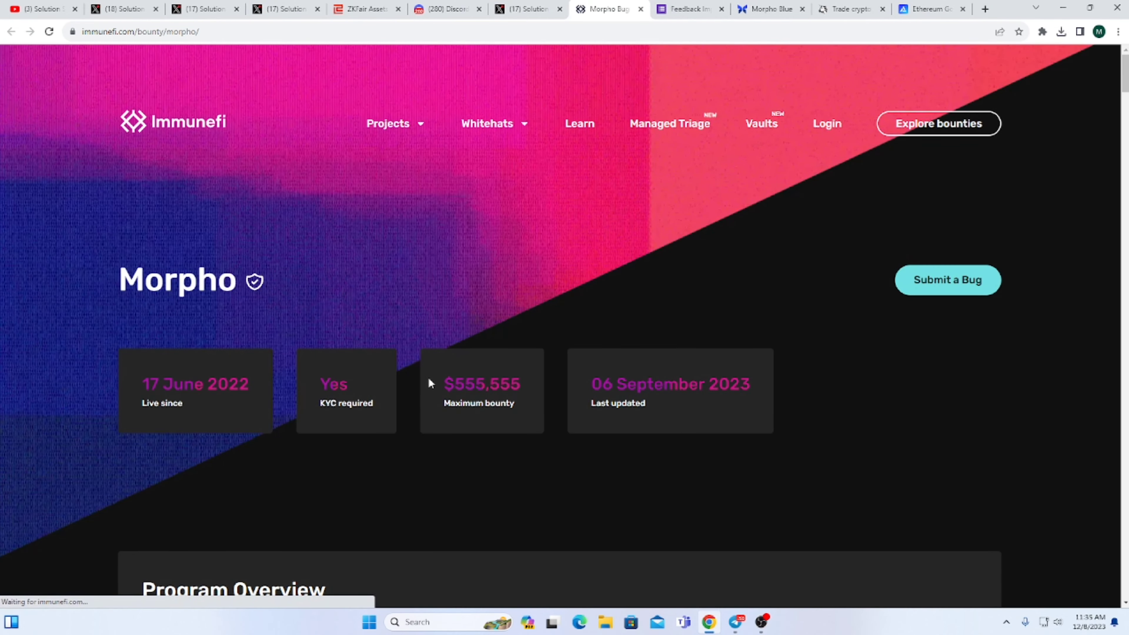
pyautogui.click(946, 297)
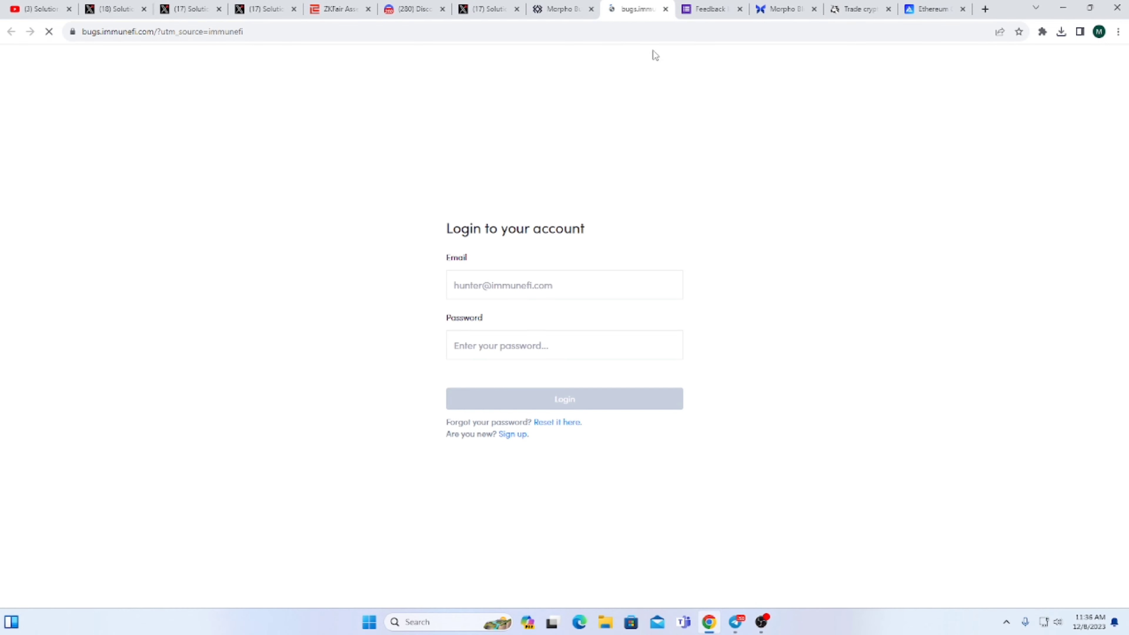
pyautogui.click(477, 294)
pyautogui.click(470, 349)
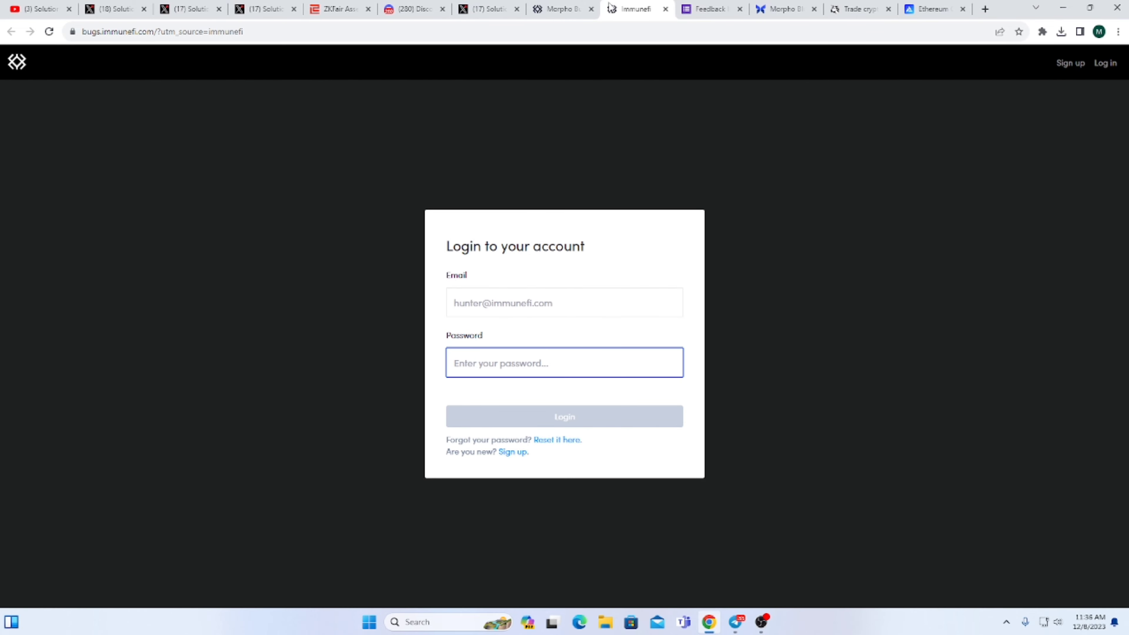
# Return to the Morpho thread and review its posts from the Bug Bounty step back up to the opening airdrop post.
pyautogui.click(484, 5)
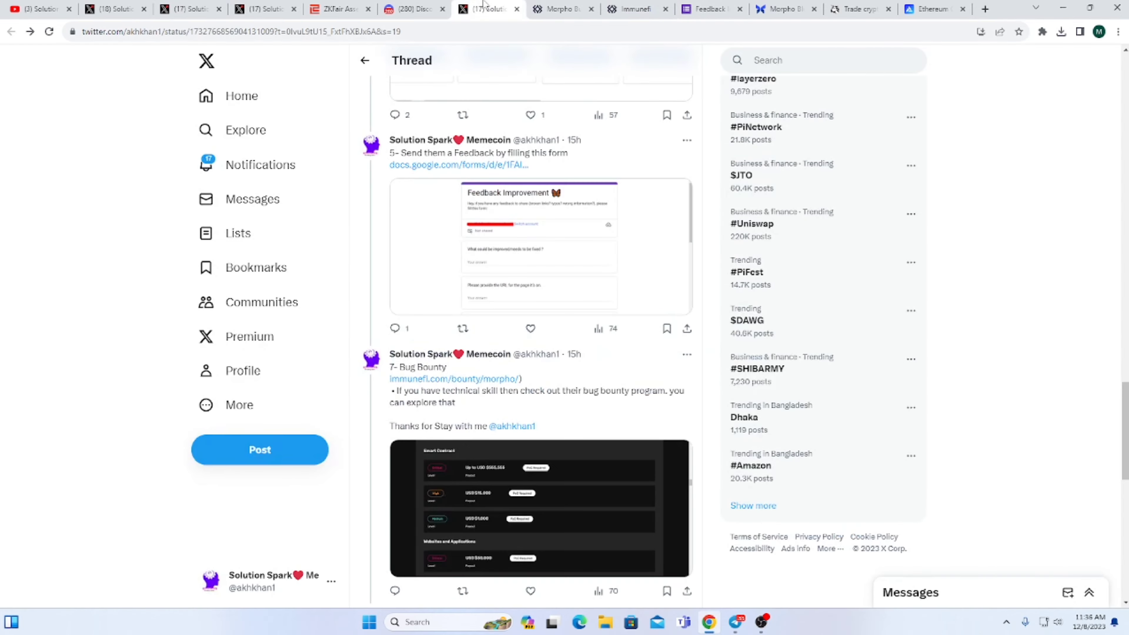
pyautogui.scroll(-5, 529, 230)
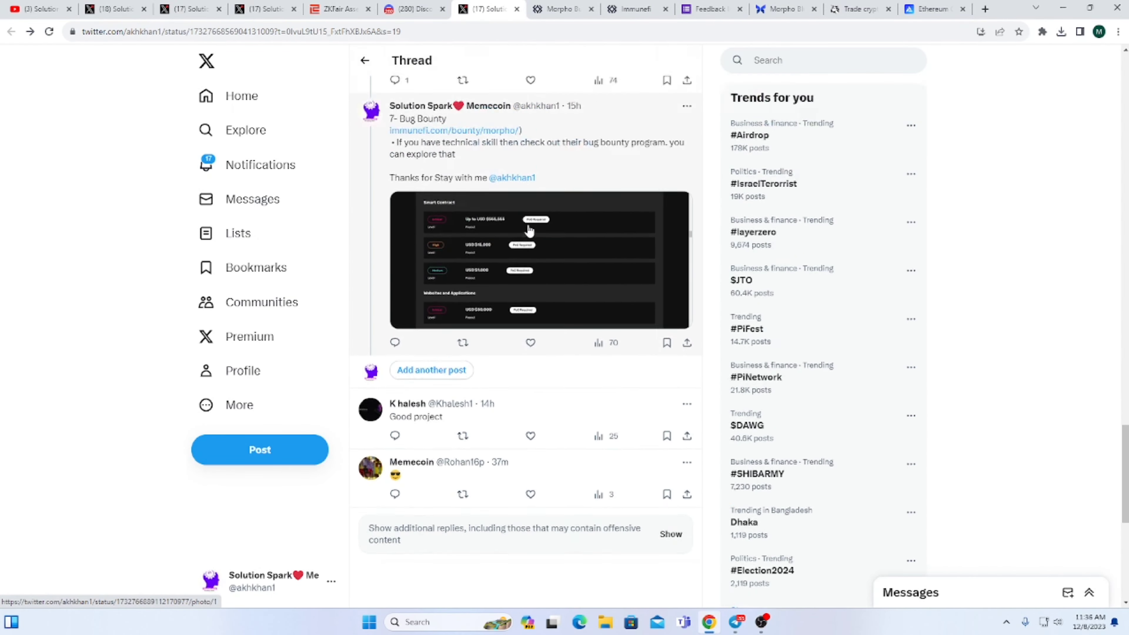
pyautogui.scroll(20, 529, 230)
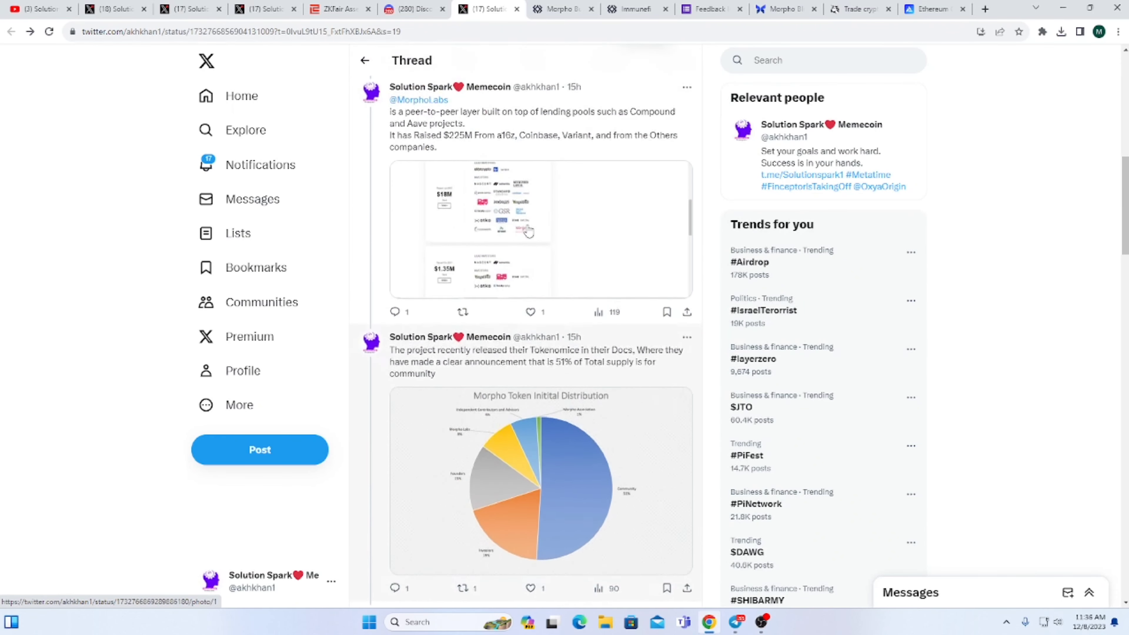
pyautogui.scroll(1, 529, 230)
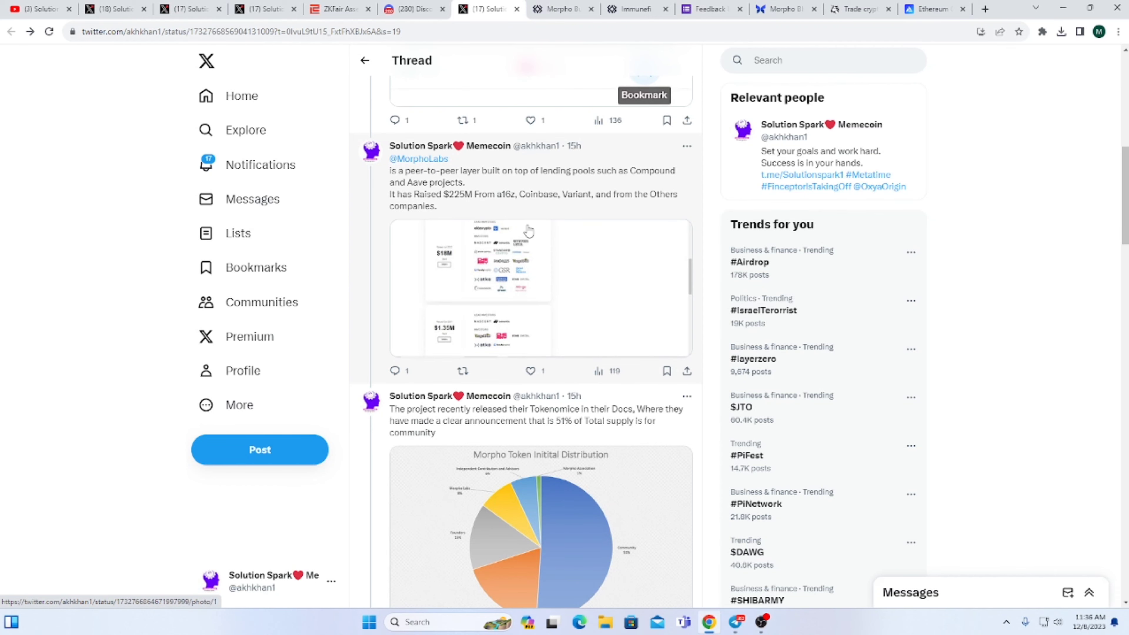
pyautogui.scroll(10, 516, 229)
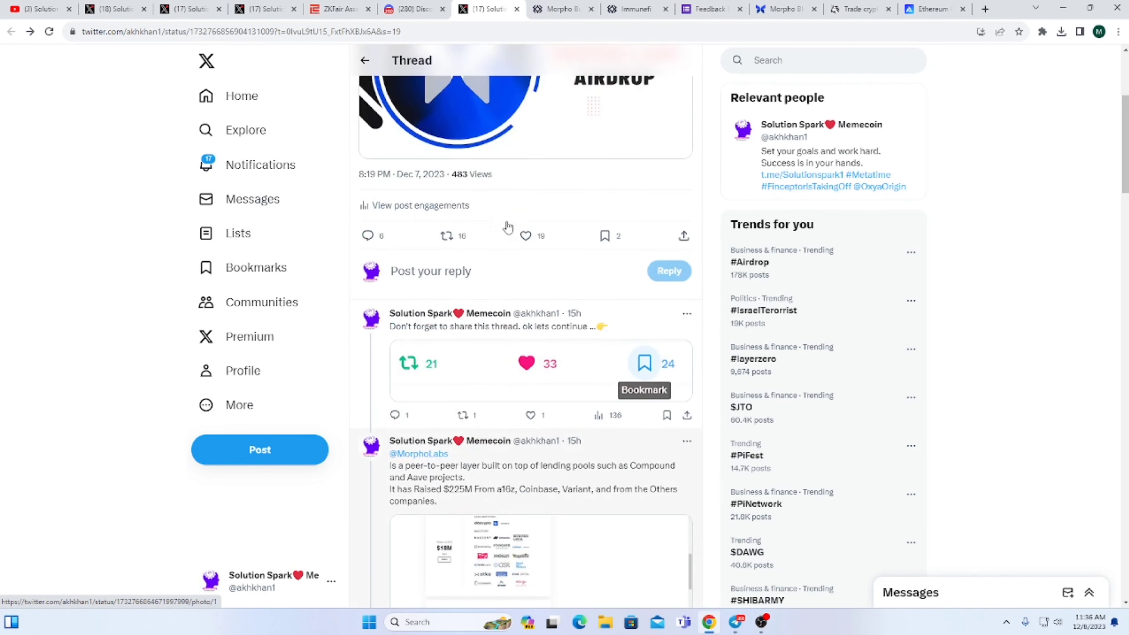